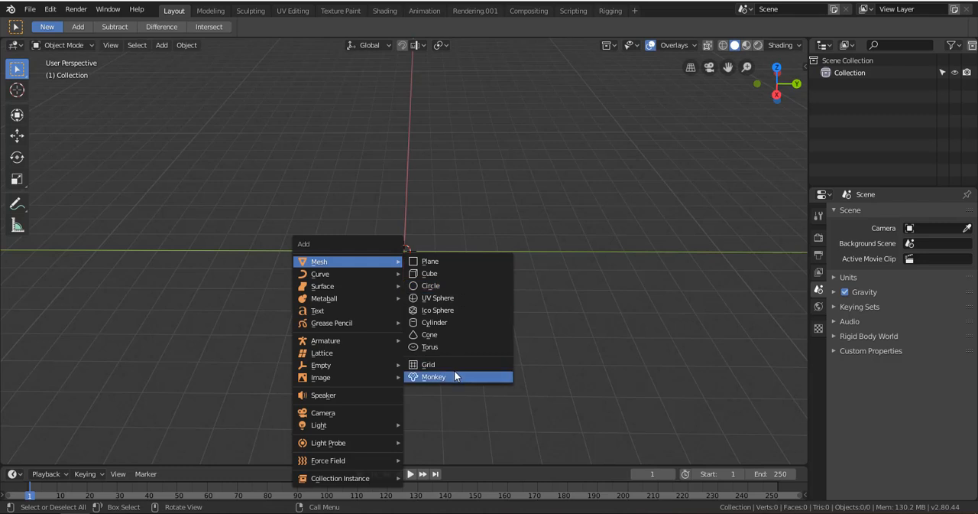
Add a monkey mesh to the empty scene and scale it up.
left_click(456, 376)
key("s")
left_click(496, 356)
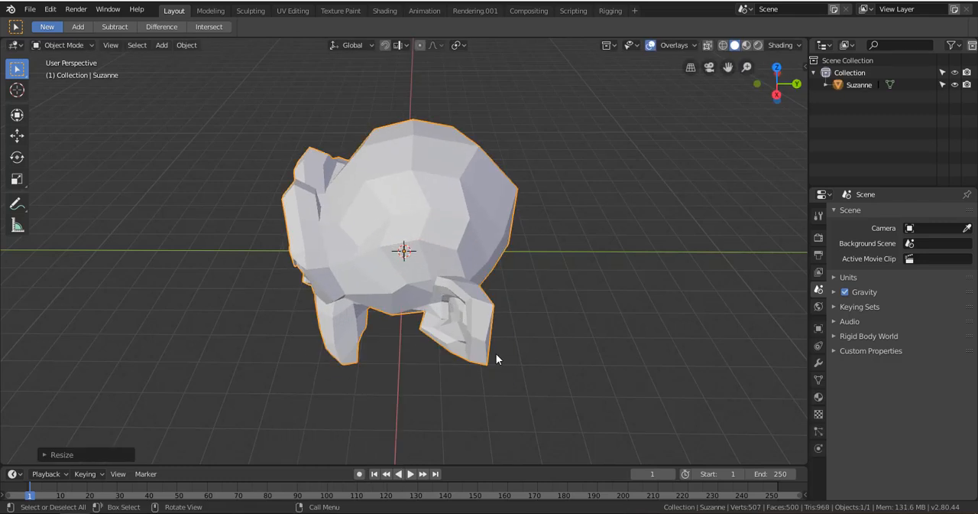
Rotate the monkey about the Z axis so its face points toward the viewer, and deselect it.
key("r")
key("z")
left_click(572, 176)
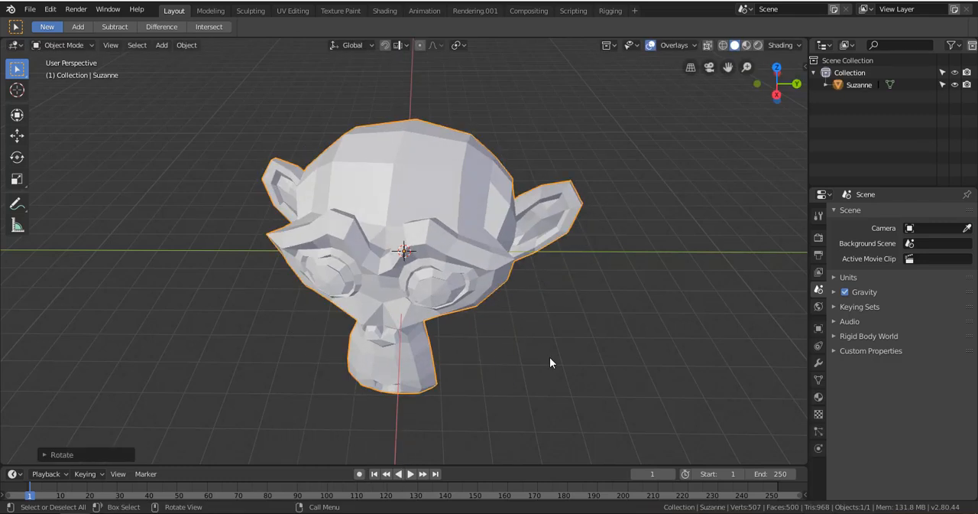
left_click(557, 343)
middle_click_drag(556, 346, 524, 291)
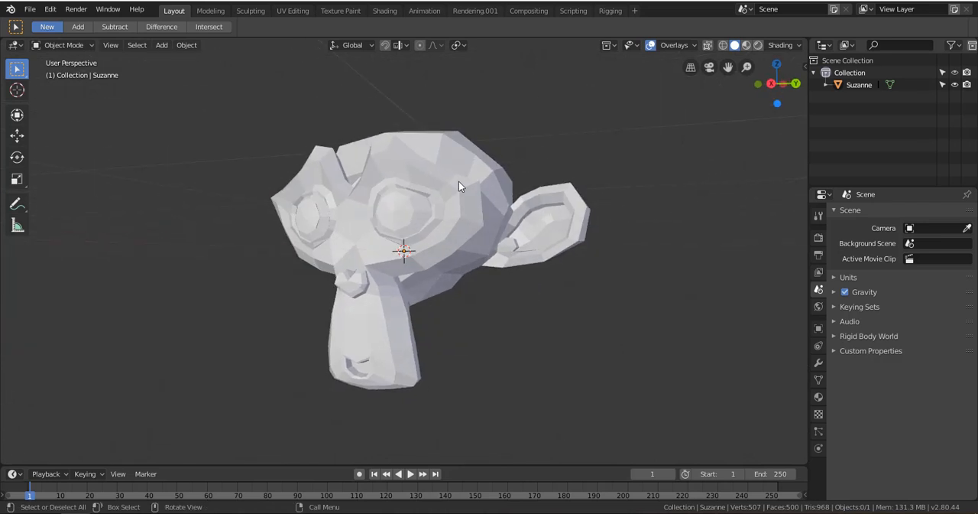
Select the monkey and switch to the Texture Paint workspace.
left_click(500, 248)
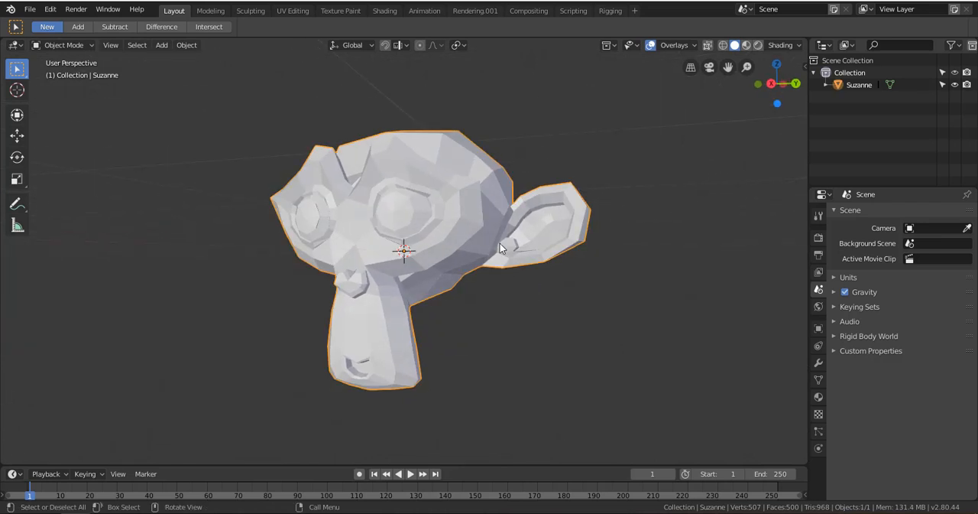
left_click(343, 11)
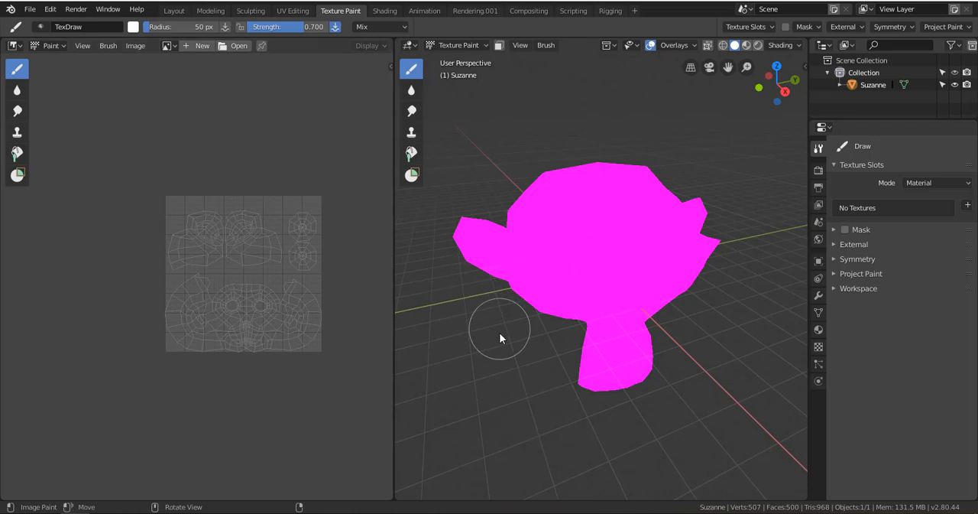
mouse_move(690, 381)
middle_mouse_down()
mouse_move(631, 336)
mouse_move(690, 345)
mouse_move(643, 371)
mouse_move(581, 371)
mouse_move(712, 352)
middle_mouse_up()
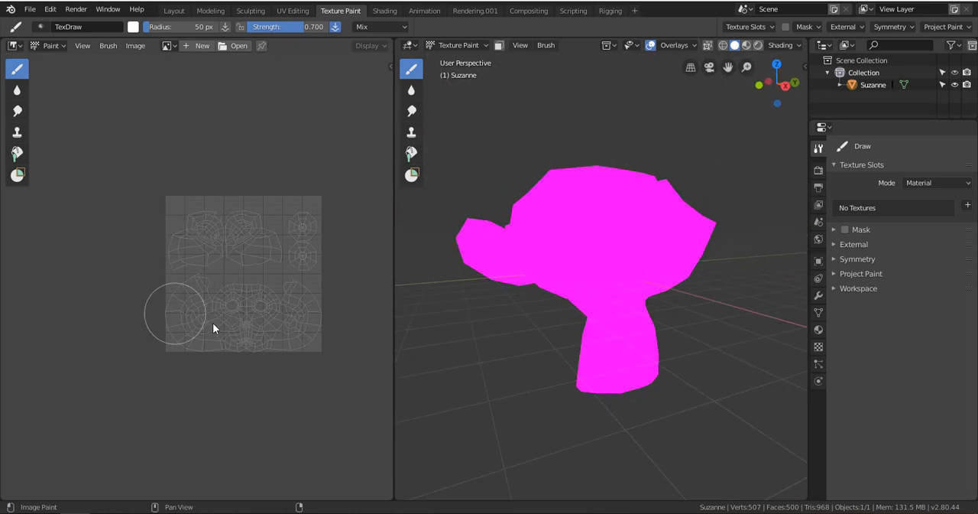
Examine the monkey's UV layout in the image editor, including the face, ears and eyes.
scroll(259, 234, "up", 3)
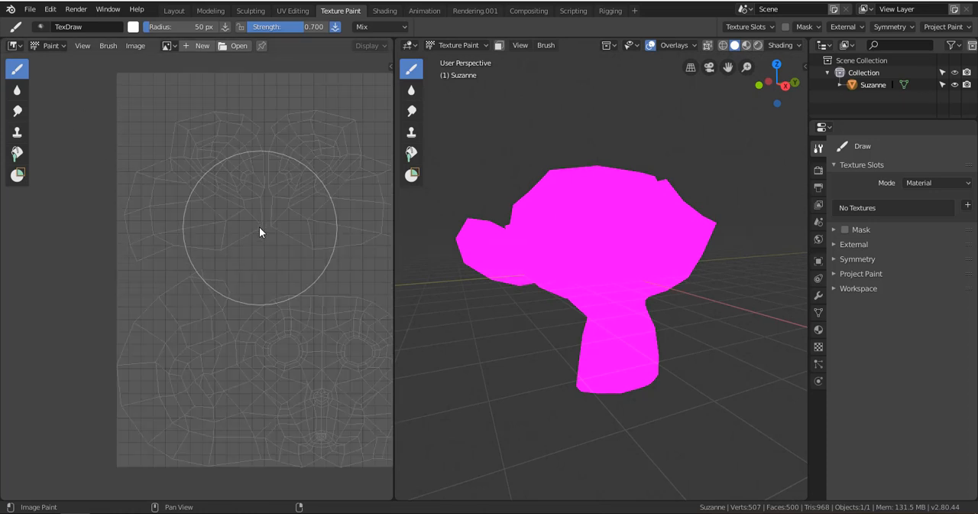
mouse_move(259, 226)
middle_mouse_down()
mouse_move(285, 235)
mouse_move(207, 245)
mouse_move(266, 224)
mouse_move(221, 225)
mouse_move(245, 228)
middle_mouse_up()
scroll(245, 223, "down", 3)
scroll(240, 230, "up", 3)
scroll(222, 223, "down", 3)
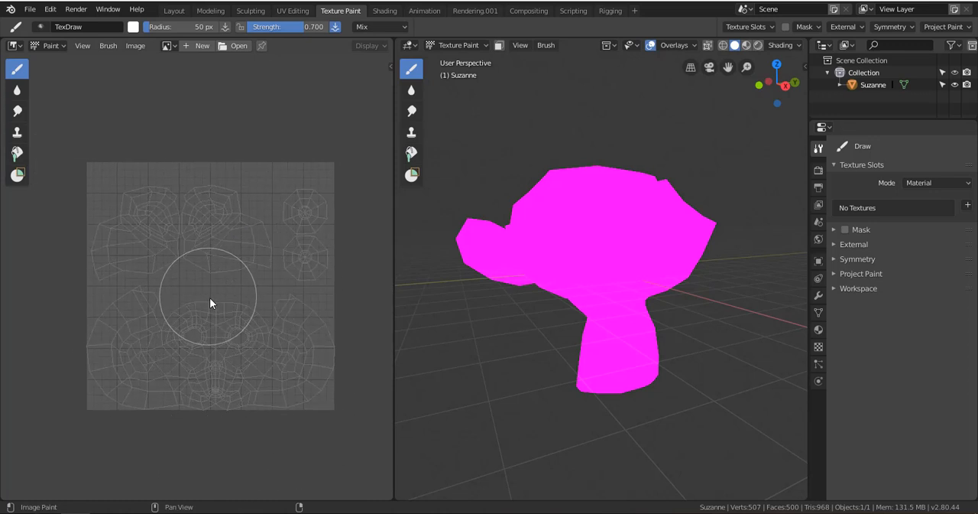
scroll(211, 290, "up", 1)
scroll(210, 290, "up", 1)
middle_click_drag(232, 295, 217, 259)
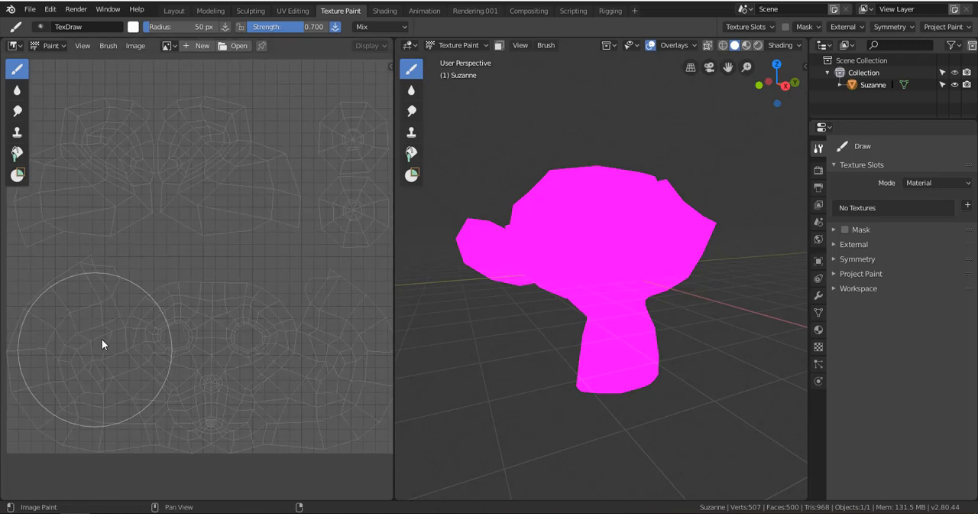
scroll(188, 303, "down", 1)
scroll(188, 300, "up", 1)
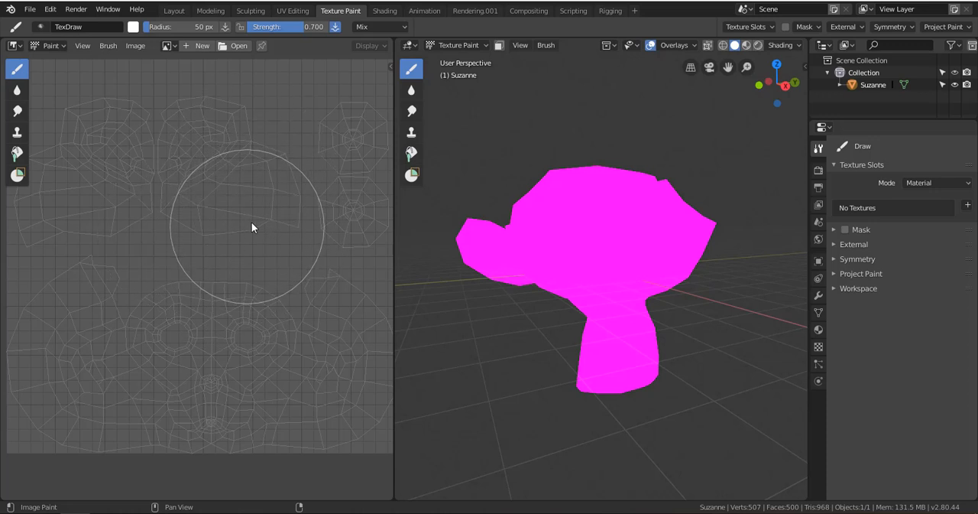
Set the TexDraw brush radius to 13 px and its colour to a muted teal.
key("f")
left_click(223, 233)
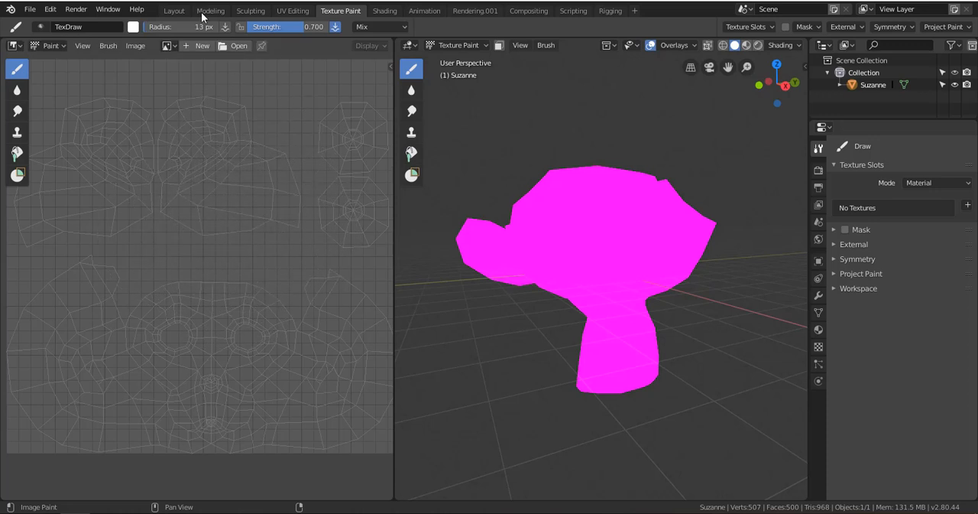
left_click(135, 26)
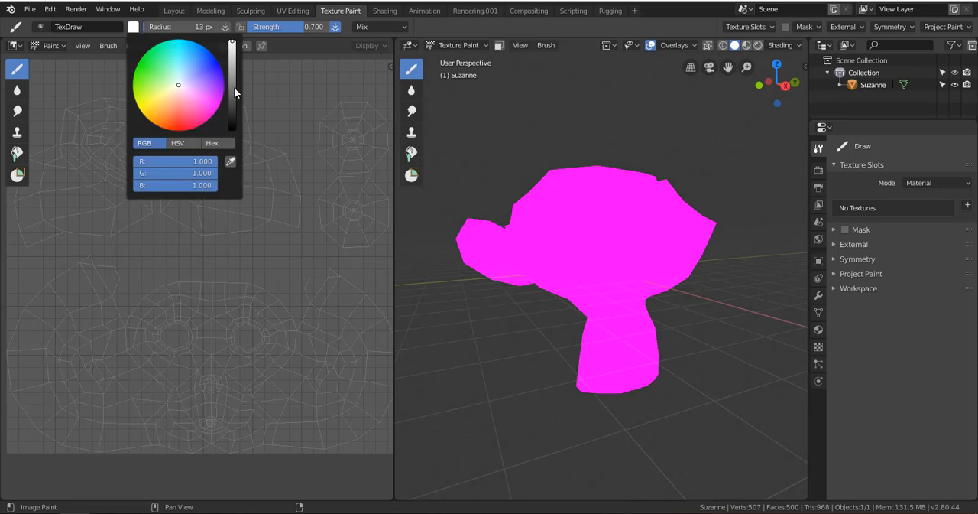
left_click(216, 143)
left_click(192, 141)
left_click(143, 142)
left_click_drag(231, 81, 179, 66)
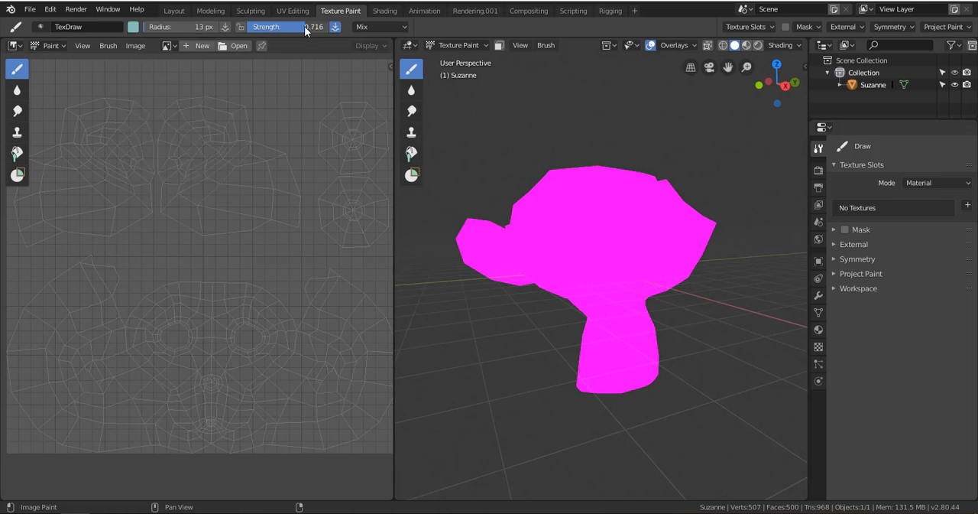
Set the TexDraw brush strength to 0.836 and activate the Draw tool in the image editor.
left_click_drag(305, 27, 315, 29)
left_click(43, 28)
left_click(46, 46)
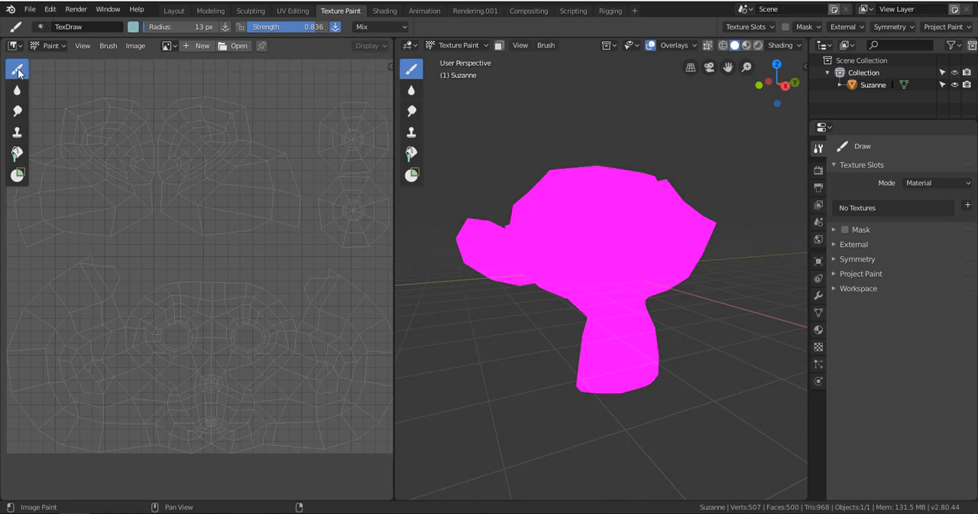
left_click(18, 72)
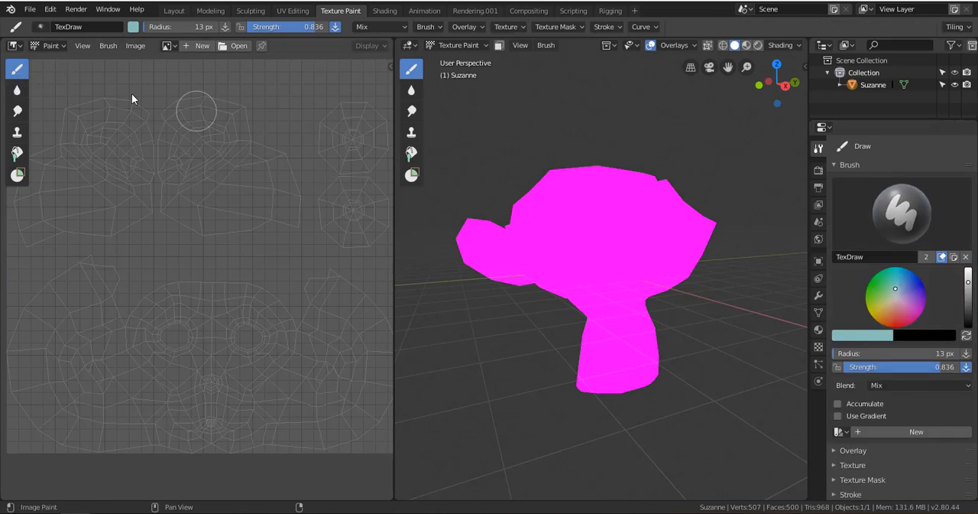
Look through the brush settings of the Soften, Smear, Clone and Fill tools.
left_click(16, 89)
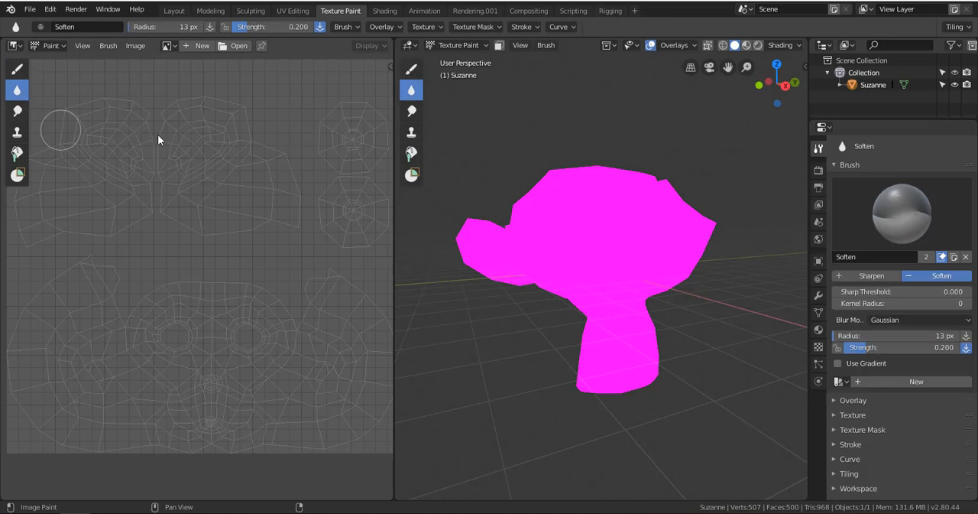
left_click(954, 232)
left_click(954, 242)
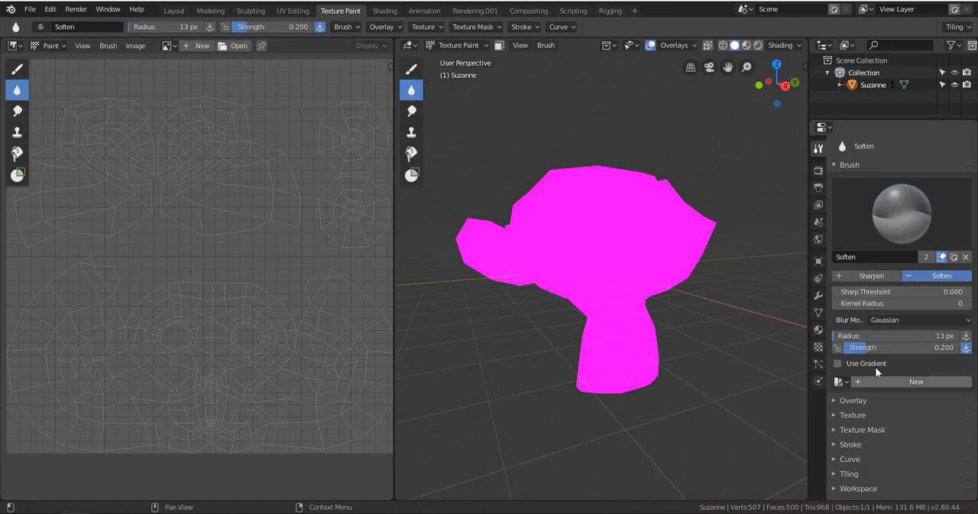
left_click(17, 111)
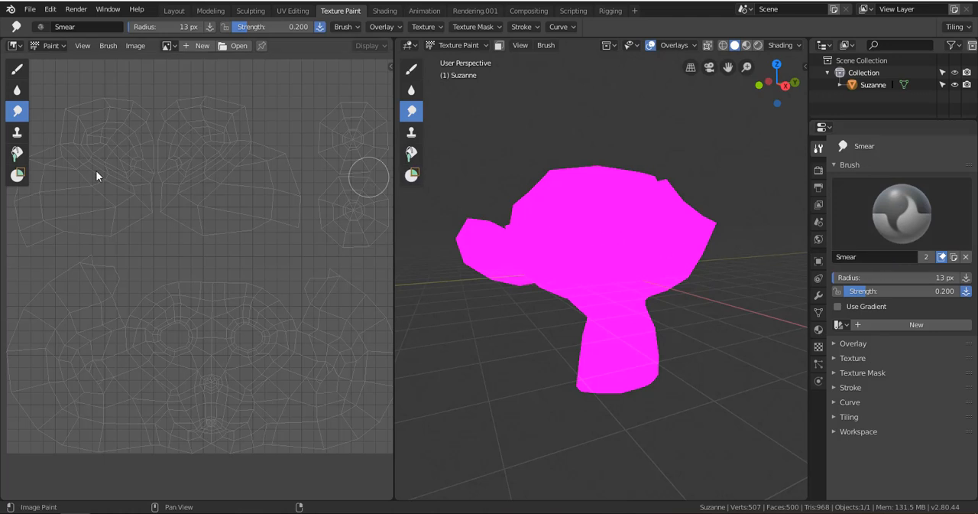
left_click(17, 131)
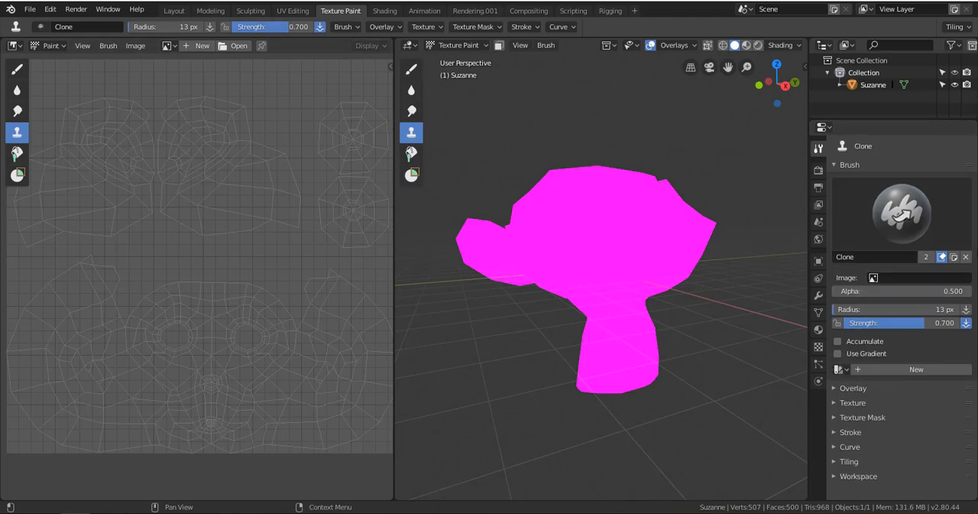
left_click(18, 154)
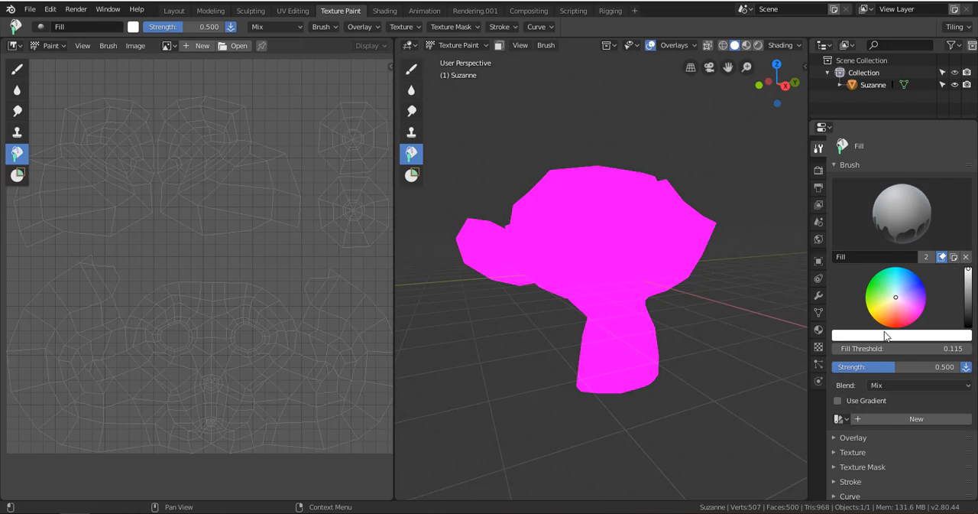
left_click(905, 212)
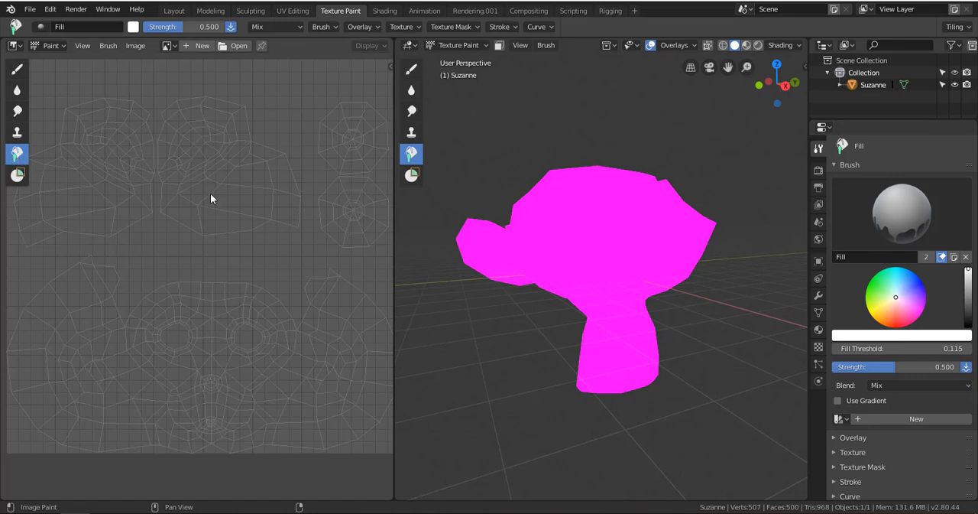
Set the Fill brush colour to bright blue, and return to the Draw tool with a darker blue colour.
left_click_drag(924, 283, 907, 275)
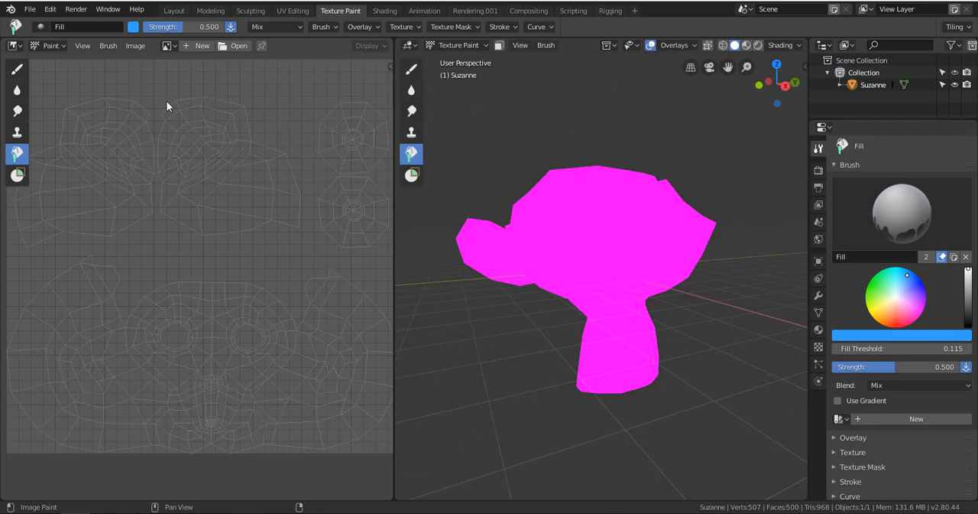
left_click(17, 131)
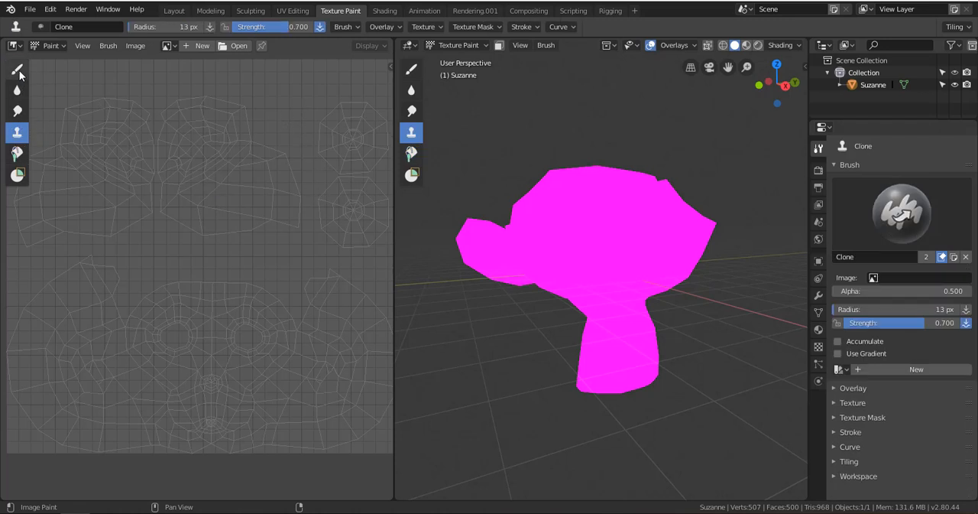
left_click(17, 69)
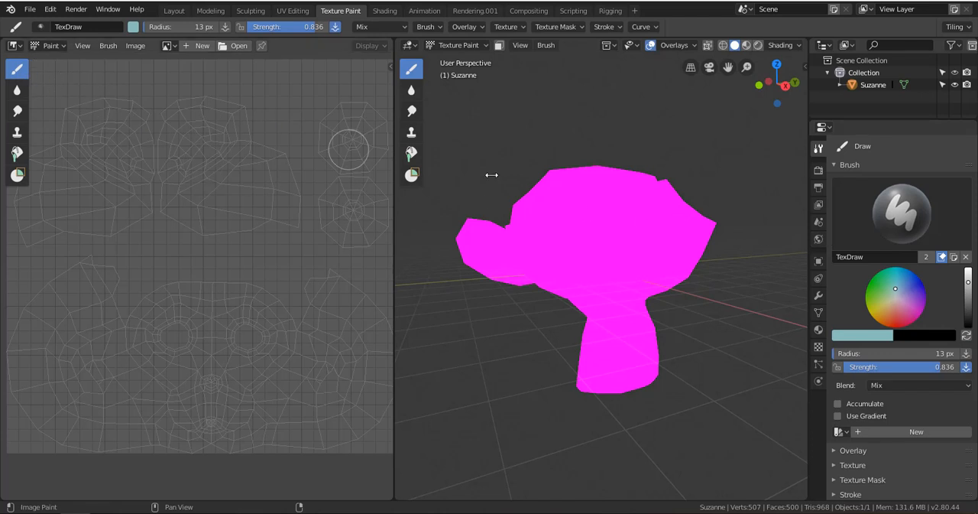
left_click(896, 282)
mouse_move(899, 272)
left_mouse_down()
mouse_move(878, 281)
mouse_move(910, 272)
left_mouse_up()
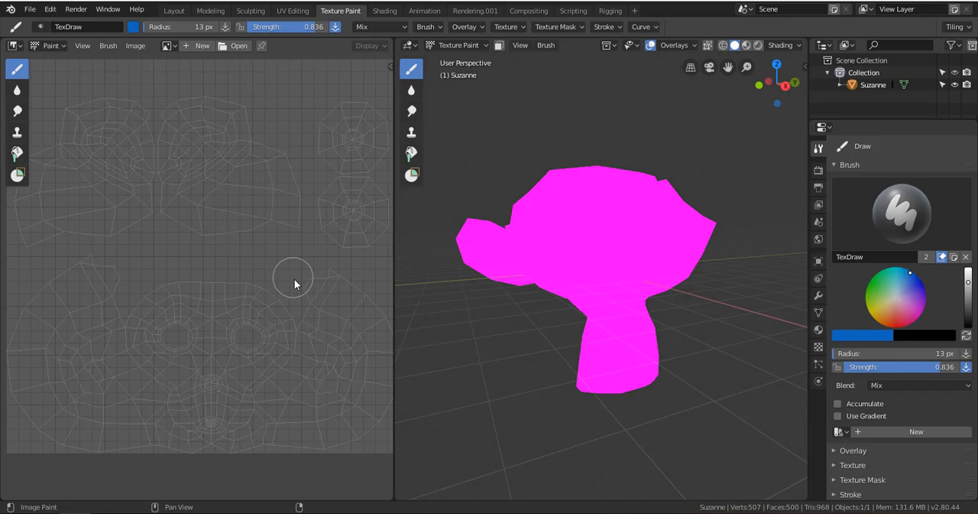
Create a new blank black 1024 × 1024 px image with alpha, named "Likuka painting".
left_click(201, 46)
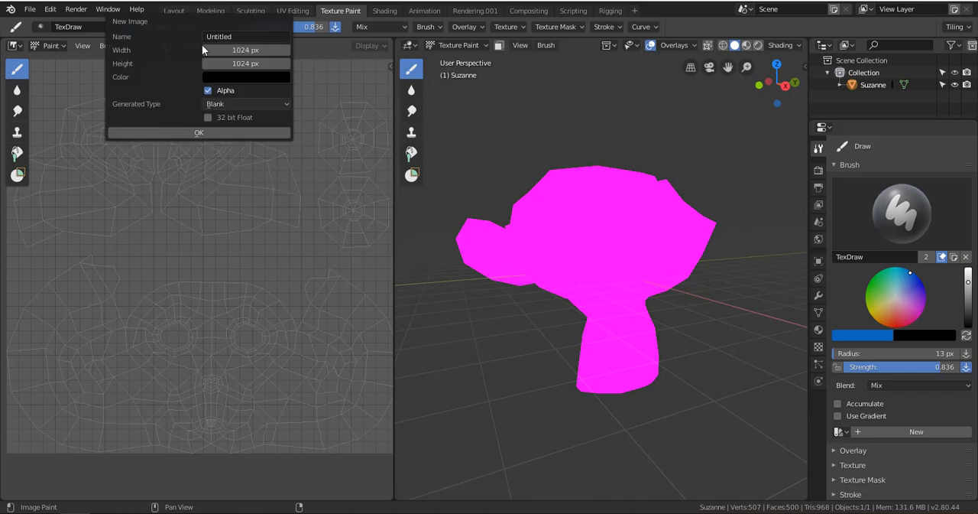
left_click_drag(212, 32, 338, 233)
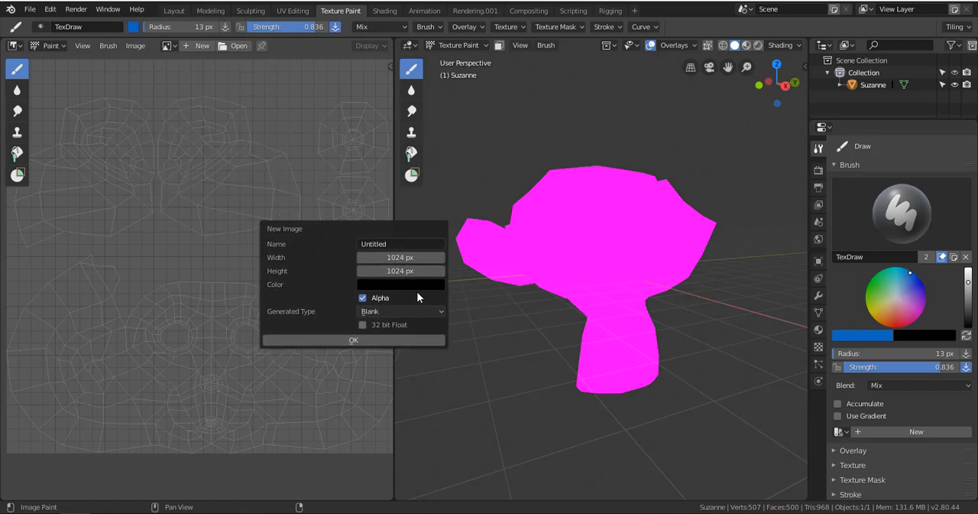
left_click(392, 243)
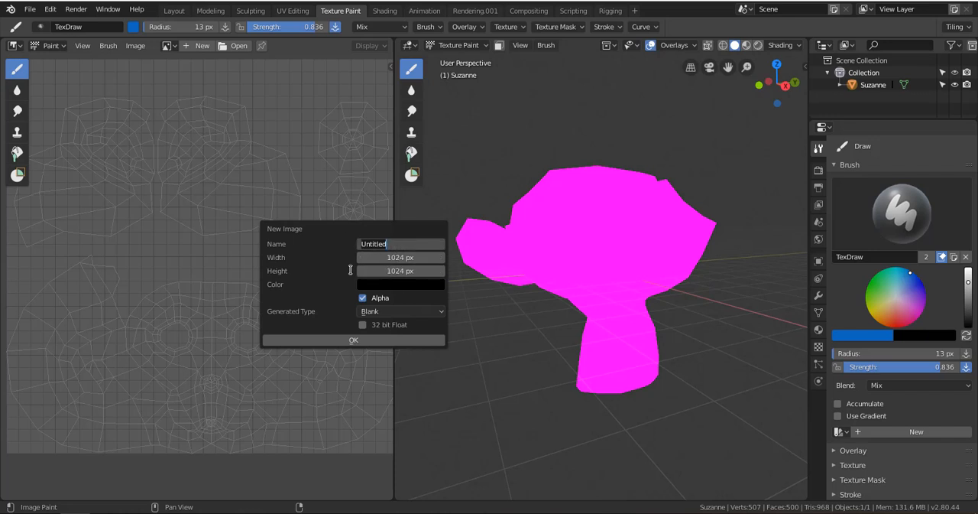
type("L")
type("ikuka painting")
key("Return")
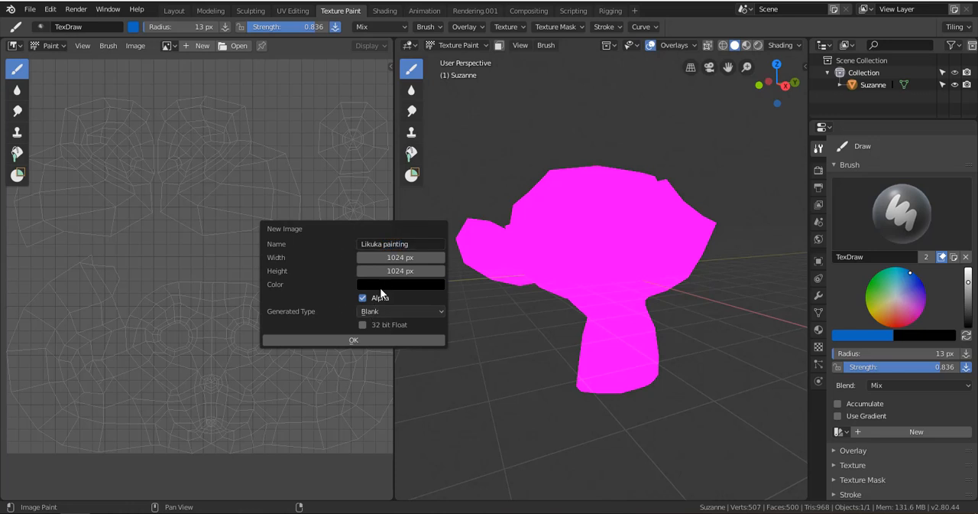
left_click(351, 338)
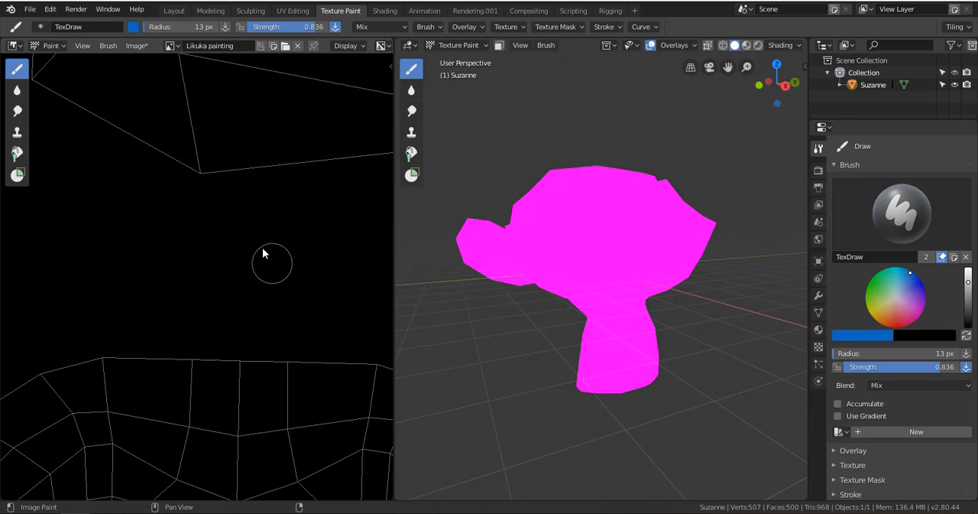
Examine the monkey's UV layout over the new black image and the model in the 3D viewport.
mouse_move(283, 171)
middle_mouse_down("ctrl")
mouse_move(234, 278)
mouse_move(245, 268)
middle_mouse_up("ctrl")
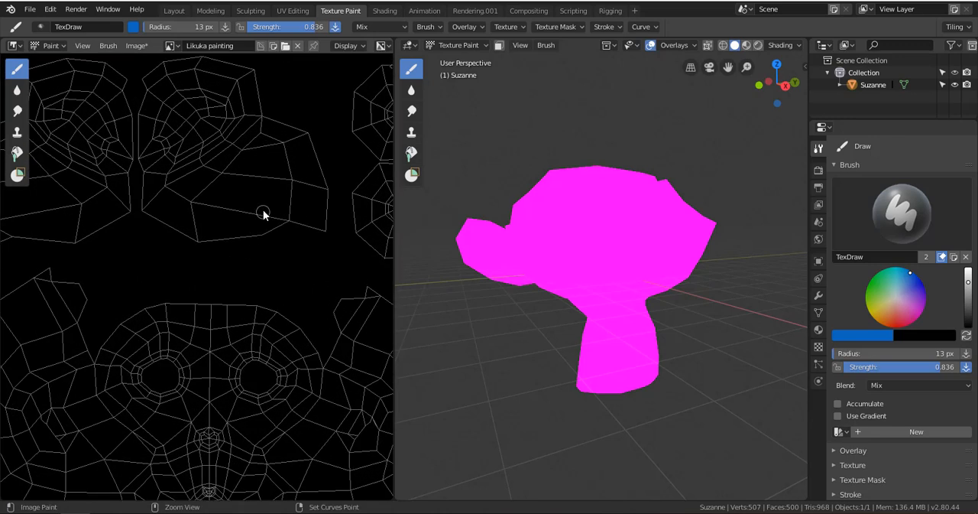
middle_click_drag(263, 213, 261, 236, "ctrl")
scroll(561, 242, "down", 2)
scroll(563, 239, "up", 3)
scroll(564, 237, "up", 1)
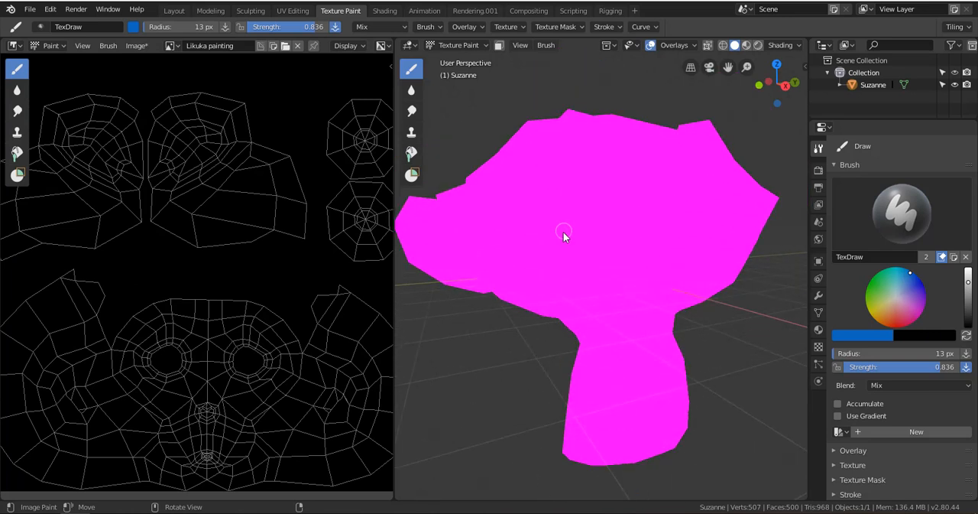
scroll(564, 232, "down", 3)
scroll(567, 228, "up", 1)
scroll(569, 221, "up", 1)
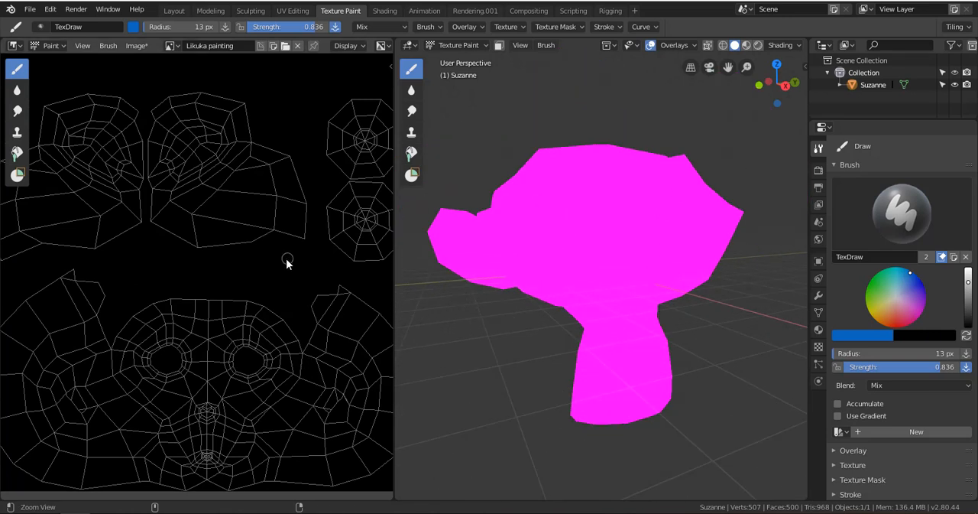
scroll(278, 302, "down", 3)
scroll(274, 296, "up", 2)
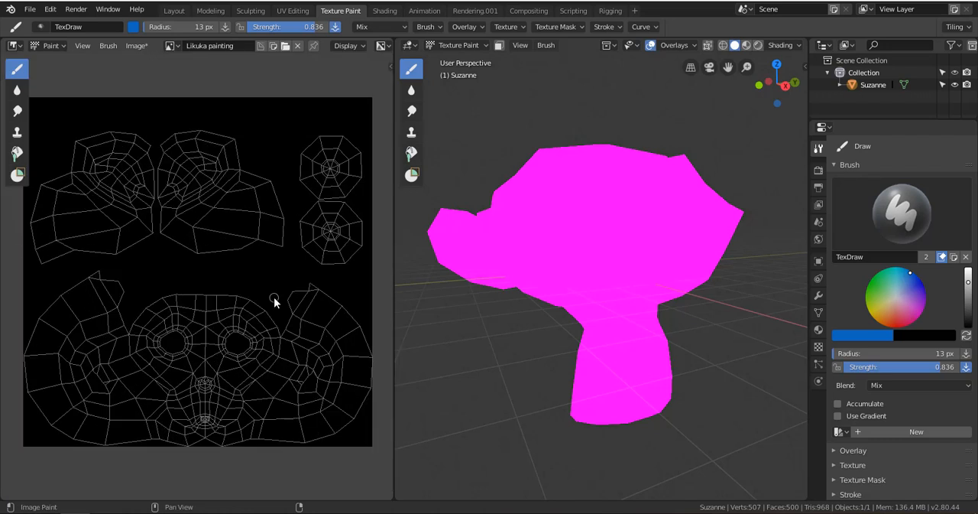
mouse_move(281, 299)
middle_mouse_down("ctrl")
mouse_move(276, 280)
mouse_move(280, 307)
middle_mouse_up("ctrl")
scroll(277, 311, "up", 2)
scroll(277, 310, "down", 2)
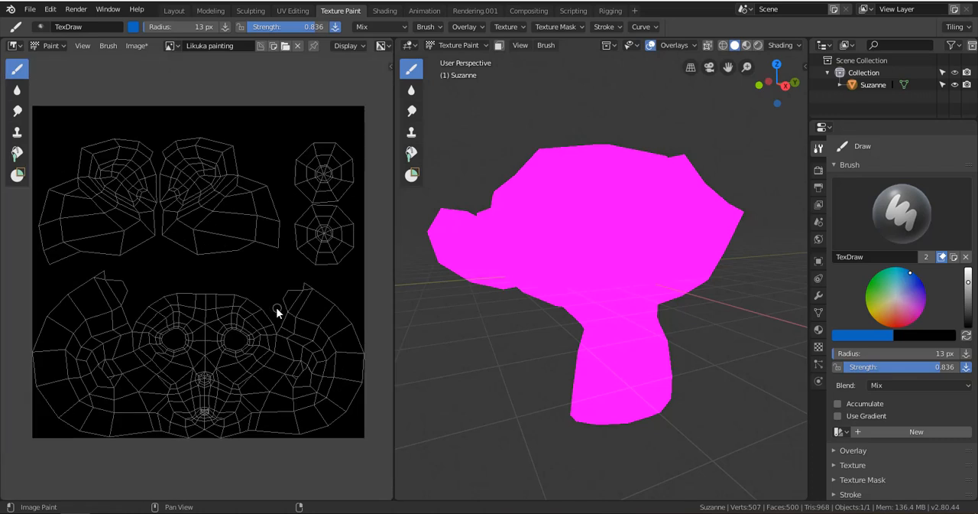
scroll(275, 308, "up", 2)
scroll(269, 305, "down", 2)
scroll(266, 305, "up", 2)
scroll(262, 307, "down", 2)
left_click_drag(252, 259, 218, 235)
key("ctrl+z")
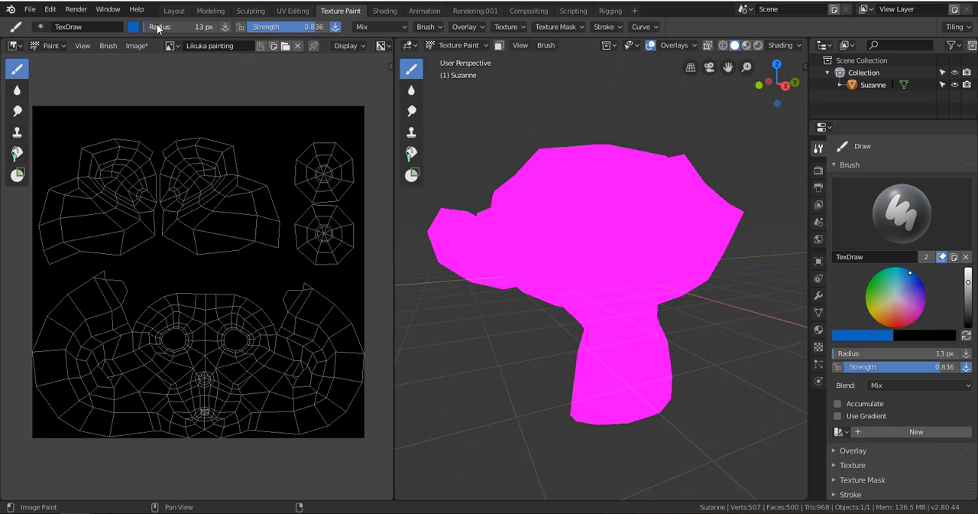
Set the brush radius to 56 px and paint blue strokes over the monkey's upper UV island and its face in the image.
left_click_drag(176, 27, 180, 29)
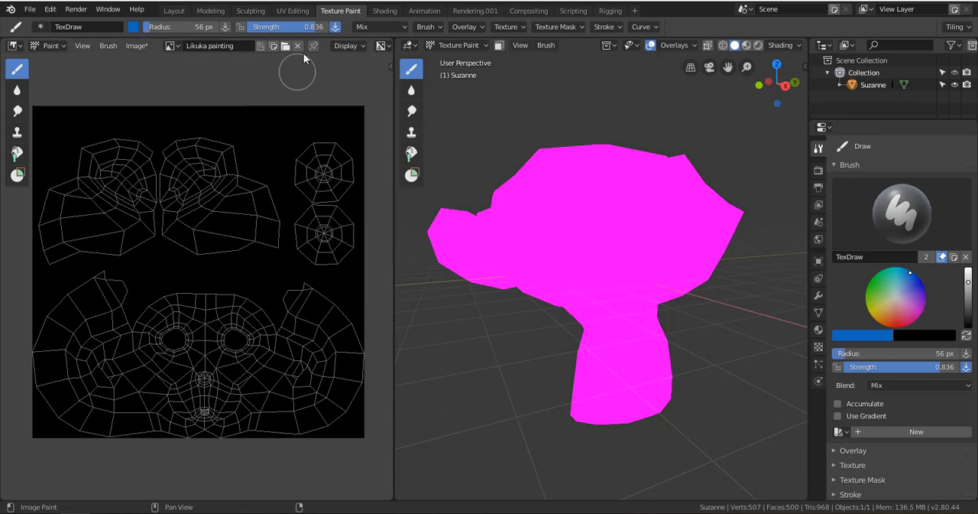
mouse_move(222, 251)
left_mouse_down()
mouse_move(222, 229)
mouse_move(244, 195)
mouse_move(177, 260)
mouse_move(153, 264)
mouse_move(166, 244)
mouse_move(245, 215)
mouse_move(264, 229)
left_mouse_up()
mouse_move(218, 311)
left_mouse_down()
mouse_move(189, 350)
mouse_move(196, 369)
mouse_move(240, 335)
mouse_move(218, 388)
mouse_move(243, 387)
mouse_move(163, 388)
mouse_move(173, 339)
mouse_move(196, 317)
left_mouse_up()
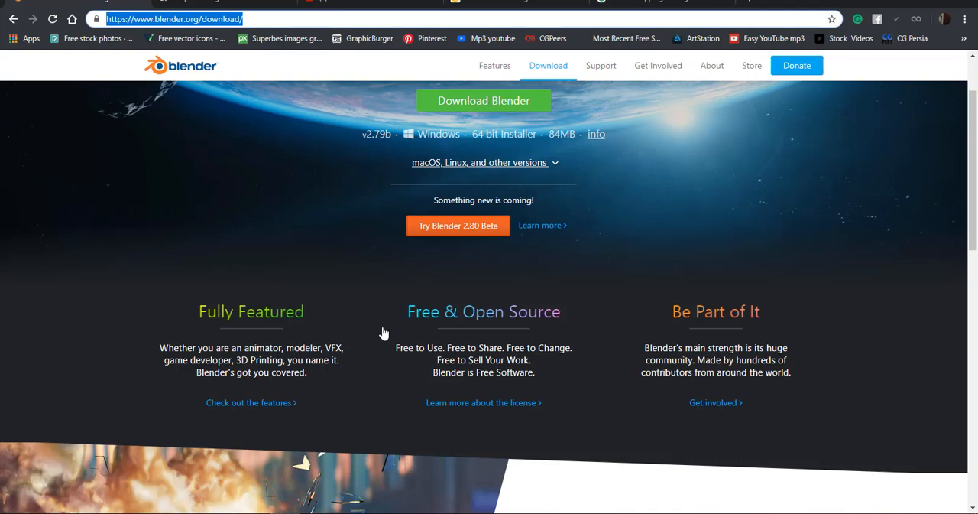
Switch to the browser and search Google Images for "HEAD UV MAPPING".
left_click(682, 3)
scroll(268, 142, "up", 4)
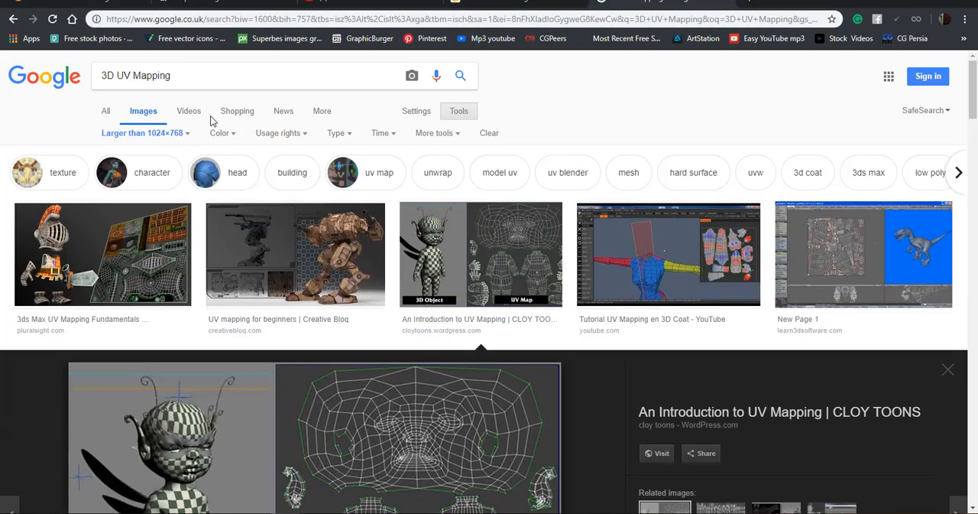
left_click_drag(181, 76, 10, 118)
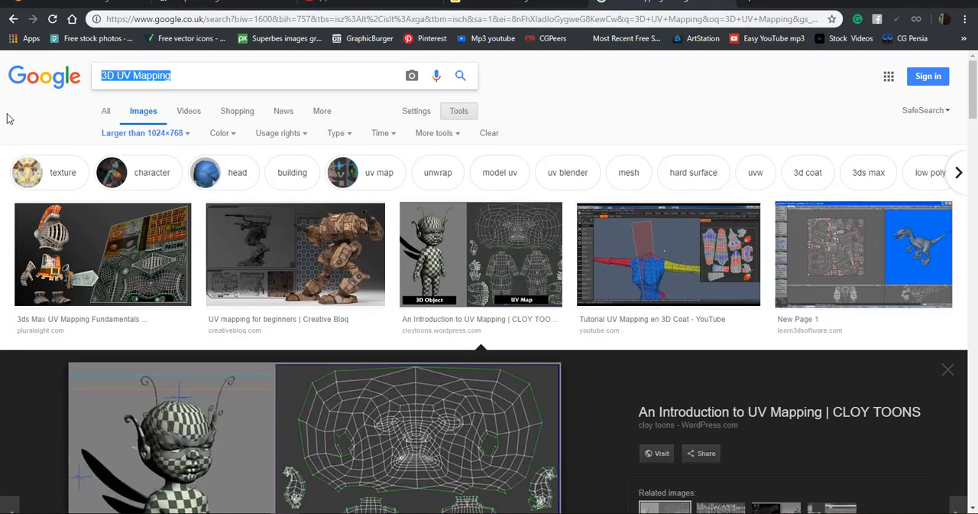
type("H")
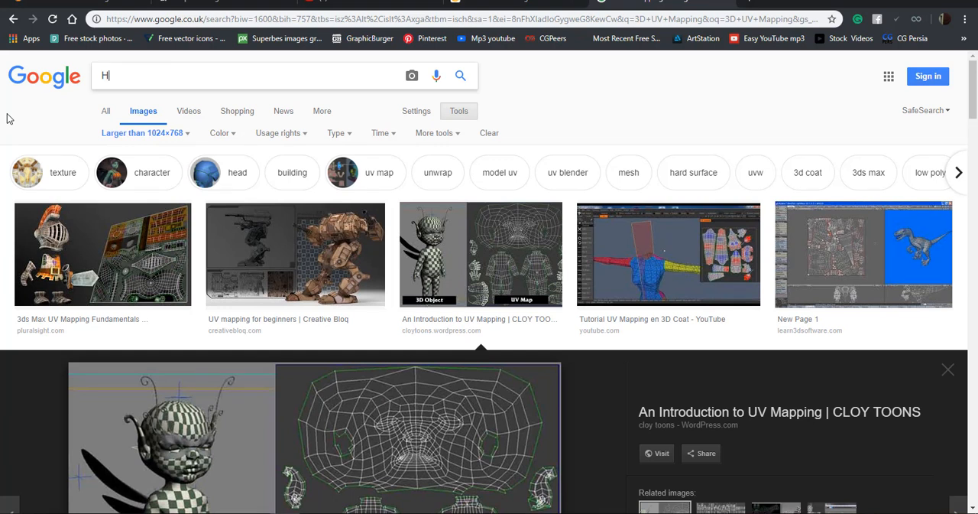
type("EAD UV MAPPING")
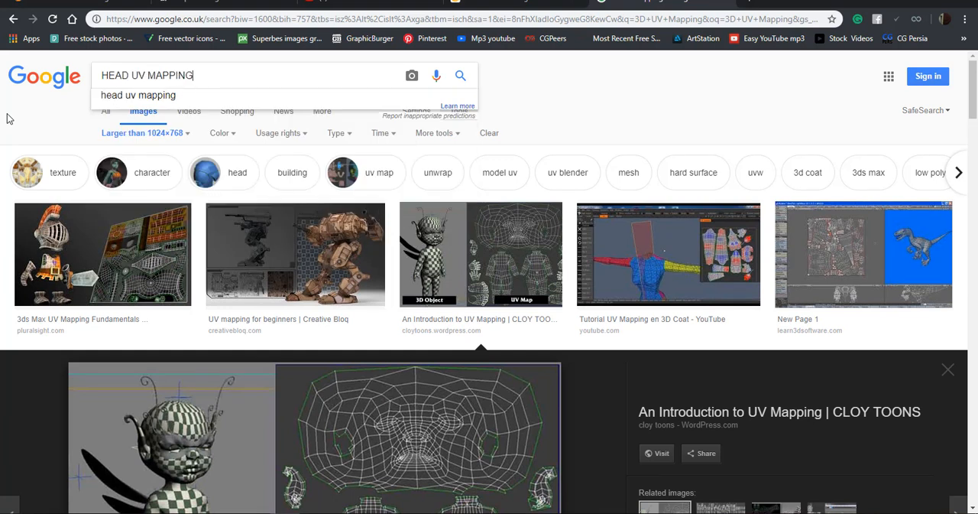
key("Return")
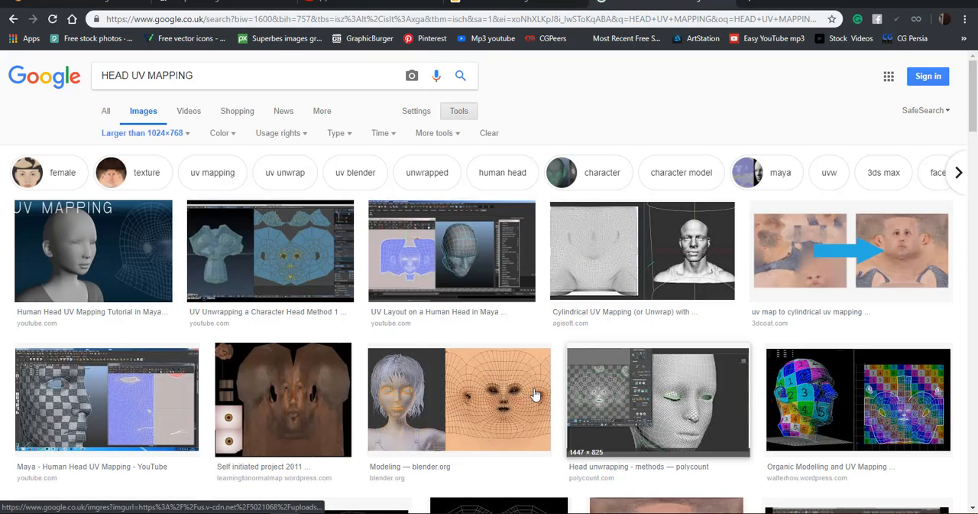
Examine the UV layout examples of the blender.org head, the Chinese Man character, the UV scramble face and the boots.
left_click(463, 406)
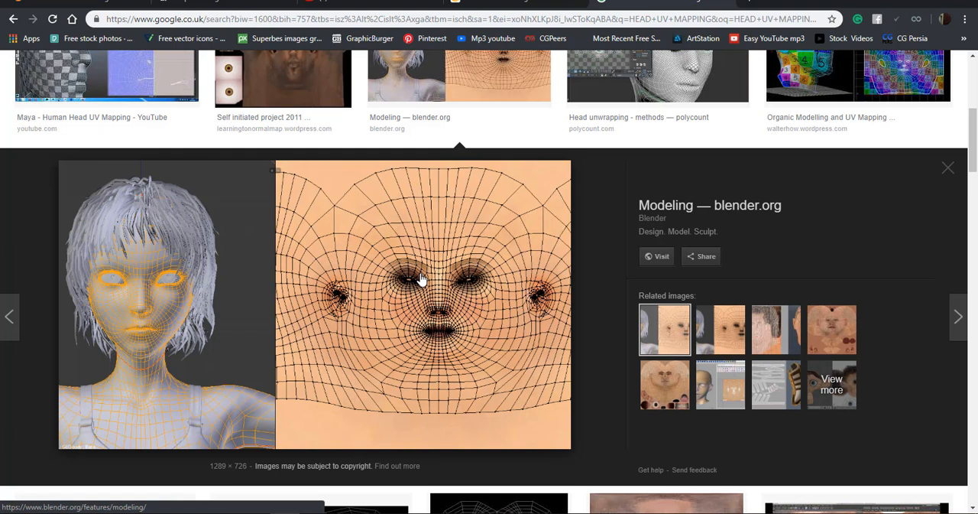
left_click(664, 384)
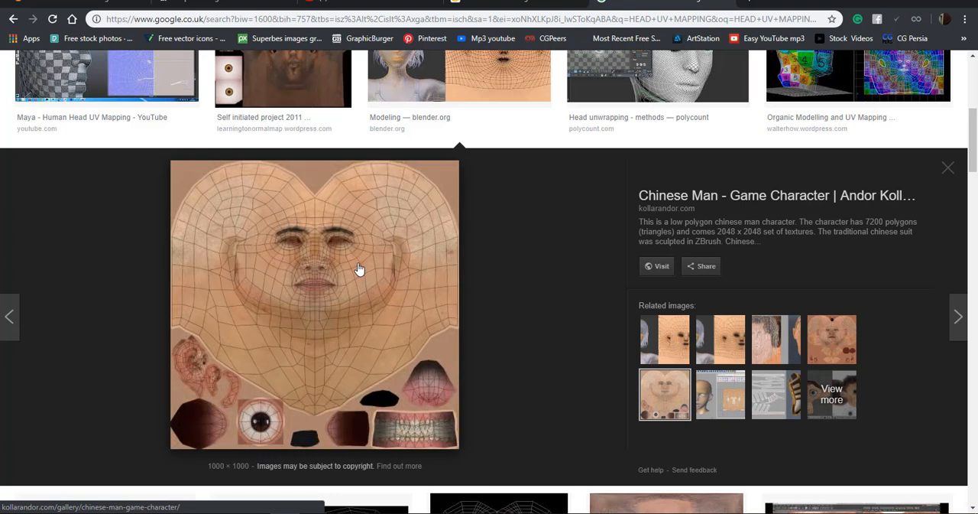
scroll(790, 341, "up", 4)
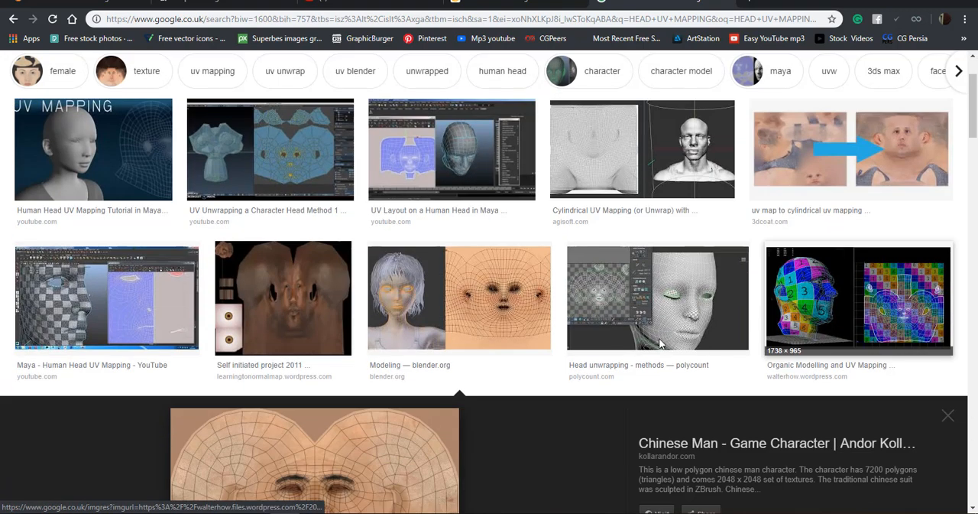
scroll(787, 338, "down", 4)
left_click(765, 345)
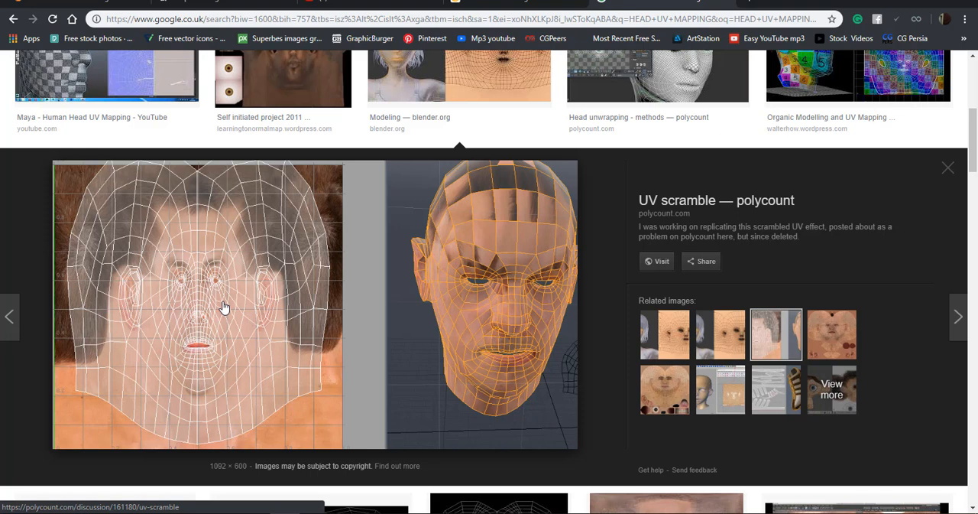
left_click(779, 390)
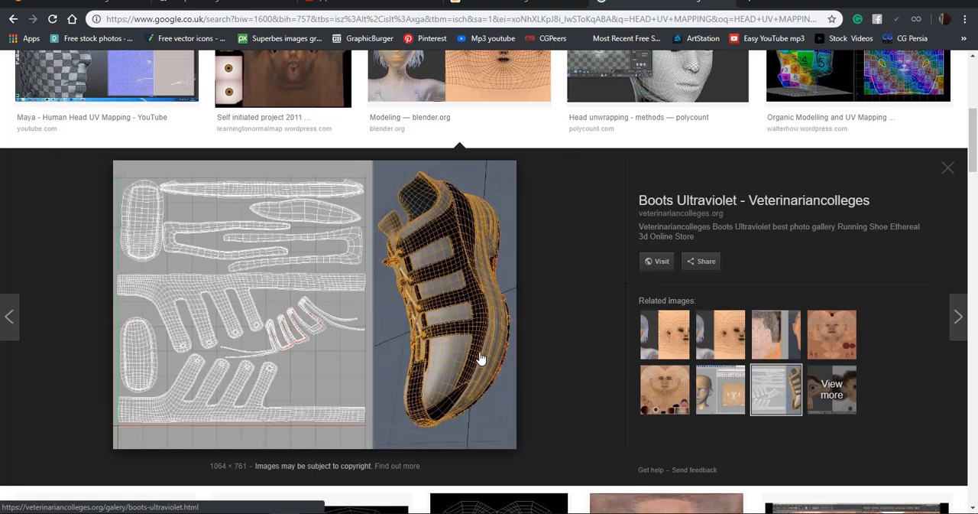
Examine the "uv map to cylindrical uv mapping" result and one of its related images.
scroll(657, 275, "up", 3)
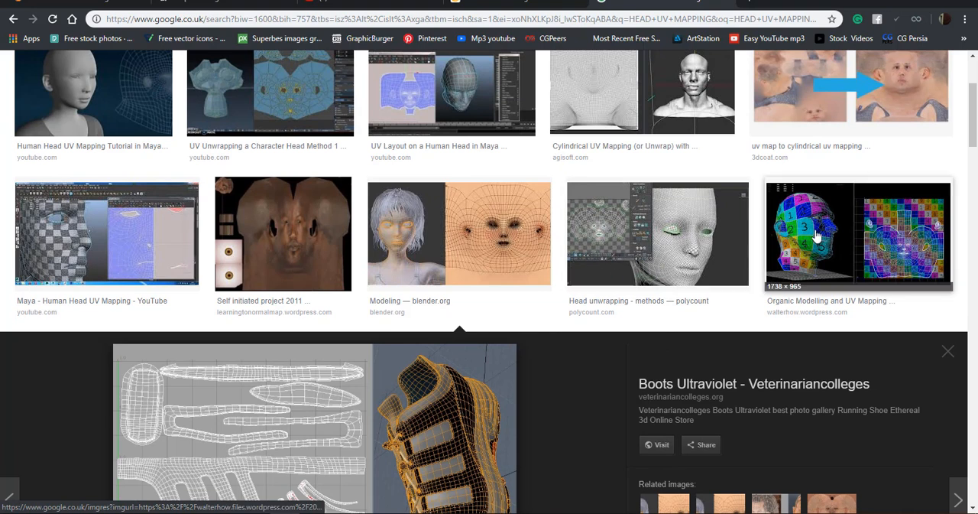
scroll(871, 230, "up", 2)
left_click(885, 207)
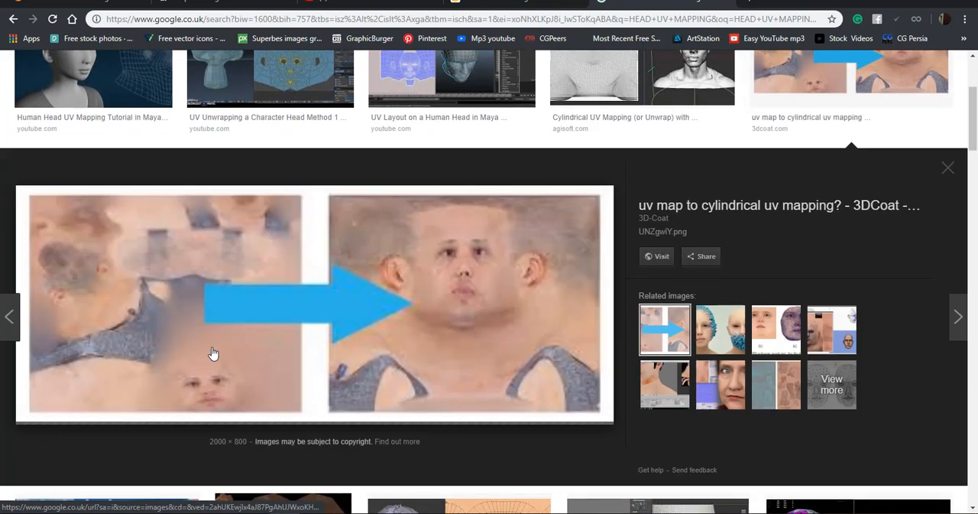
left_click(720, 385)
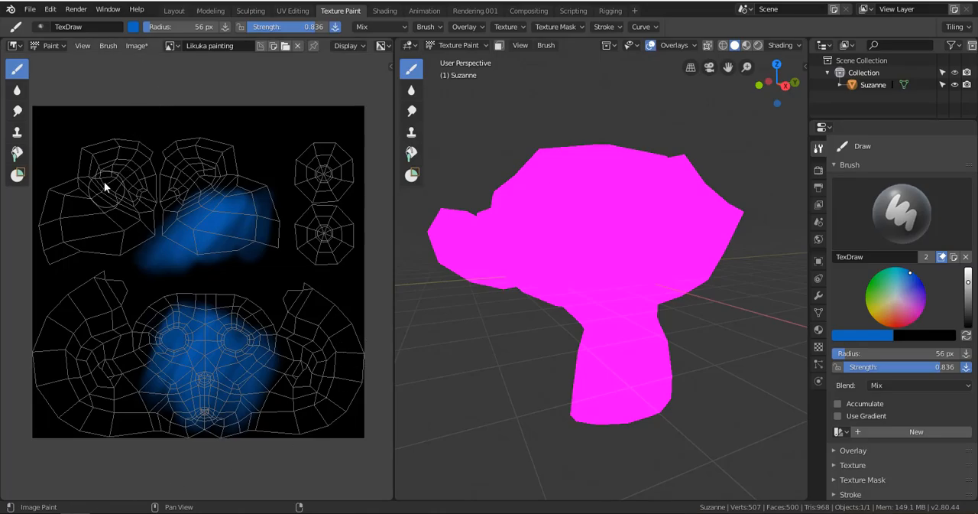
Switch back to Blender and paint a blue stroke on the other upper UV island.
left_click_drag(143, 227, 118, 268)
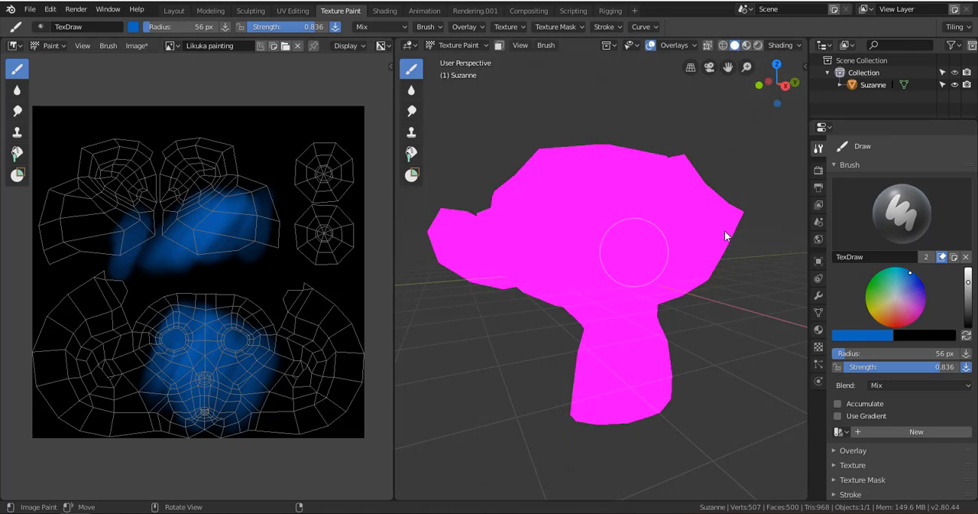
Open the monkey's material properties, check the model in Object Mode and return it to Texture Paint mode.
left_click(819, 331)
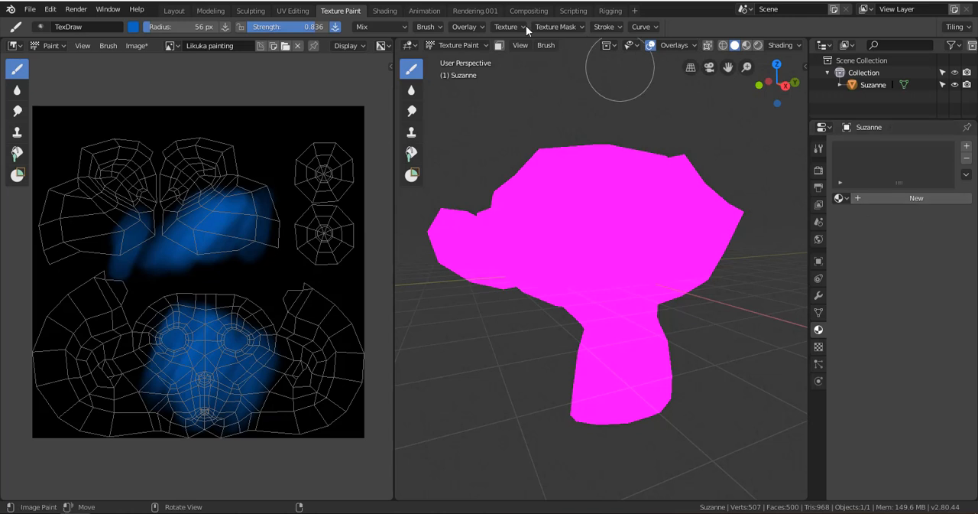
left_click(459, 45)
left_click(458, 58)
left_click(463, 45)
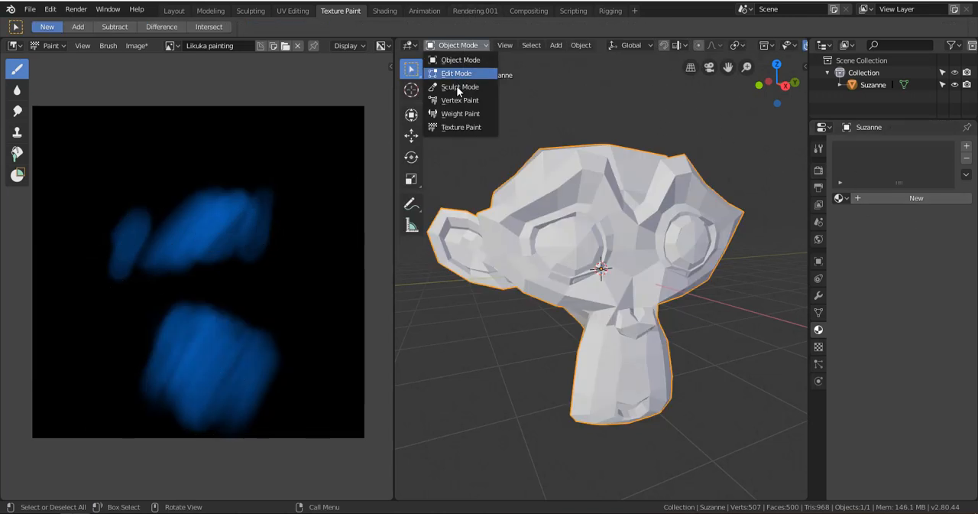
left_click(460, 125)
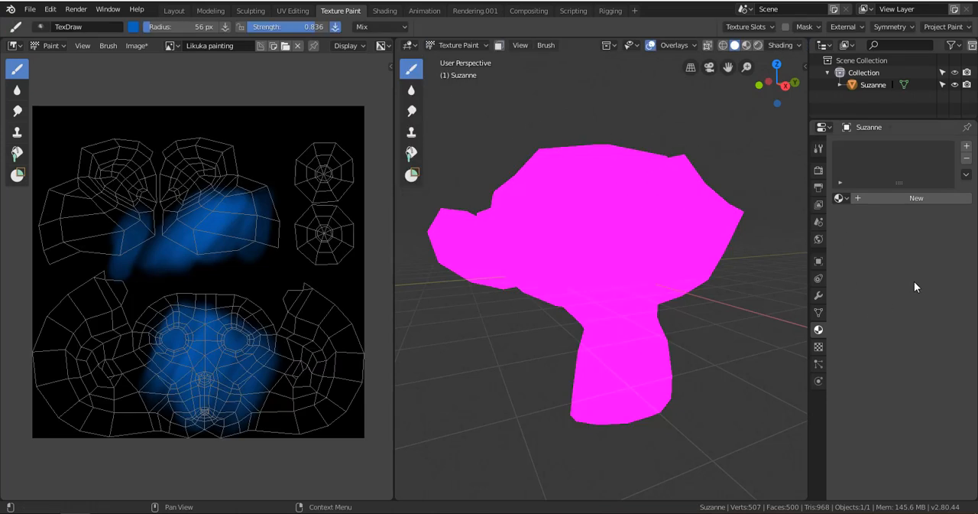
Add a new material to the monkey and set its surface shader to Diffuse BSDF.
left_click(906, 199)
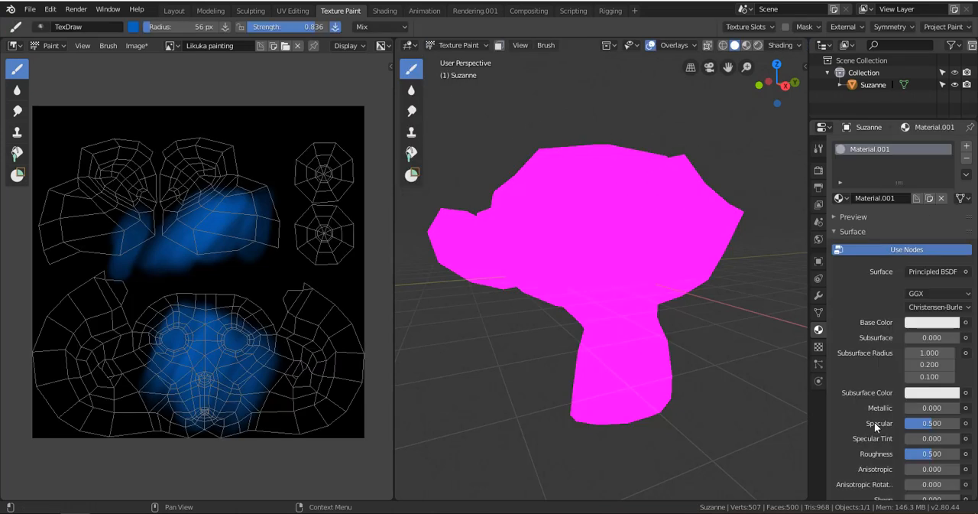
left_click(931, 271)
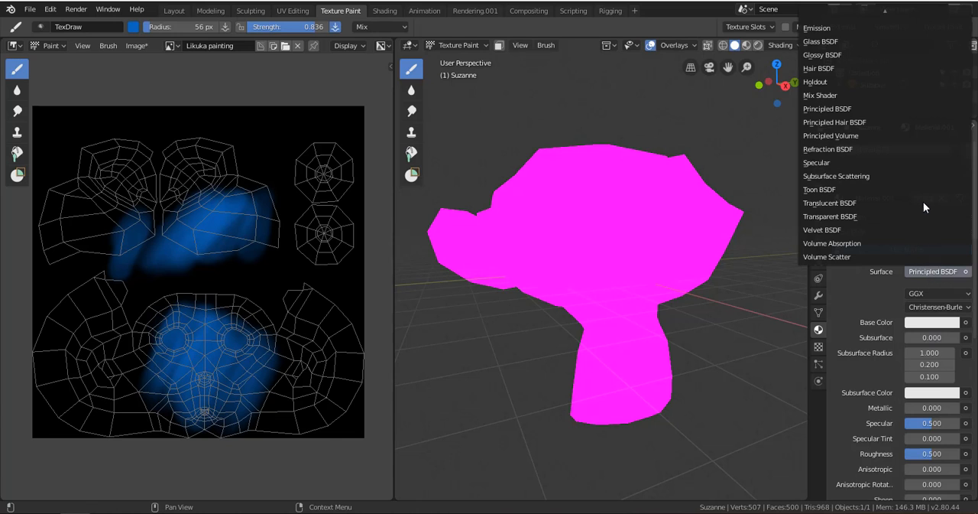
mouse_move(887, 12)
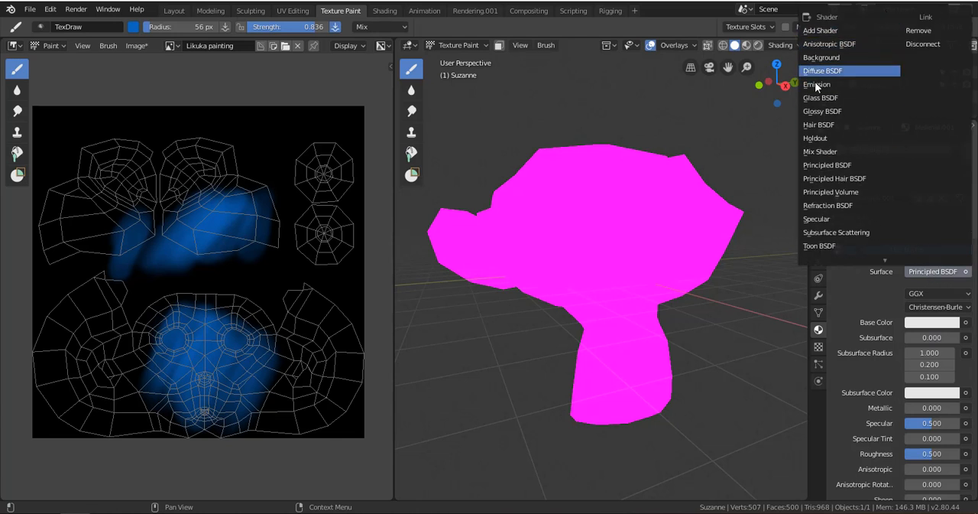
left_click(833, 71)
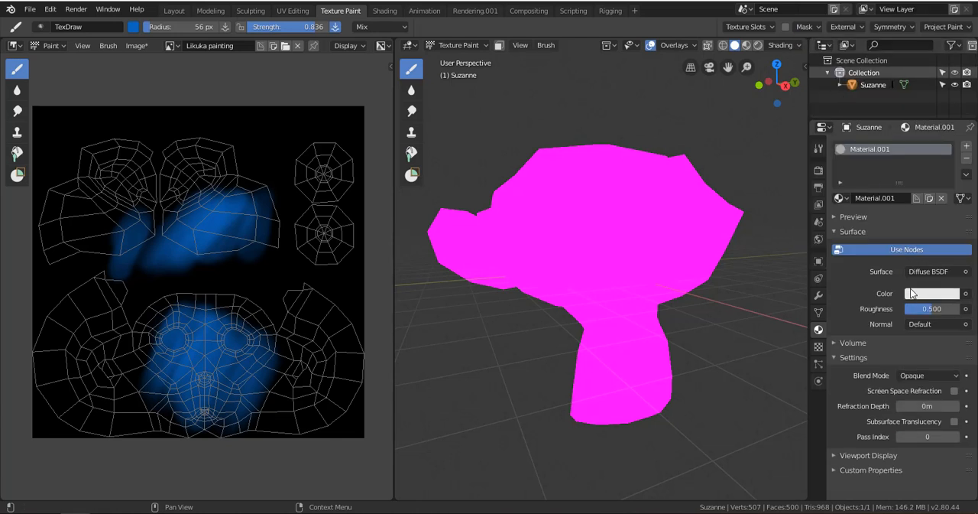
Connect an Image Texture to the material's colour and assign the "Likuka painting" image to it.
left_click(965, 295)
left_click(966, 295)
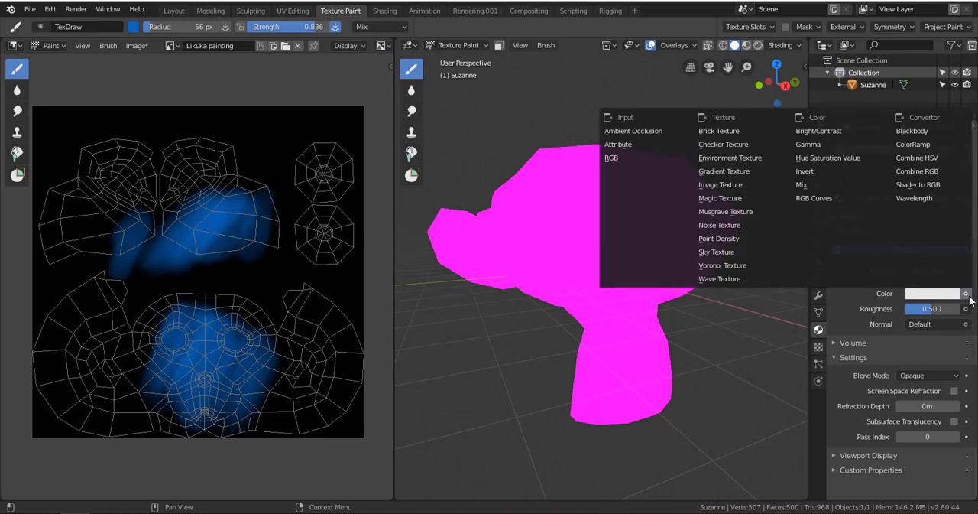
left_click(757, 185)
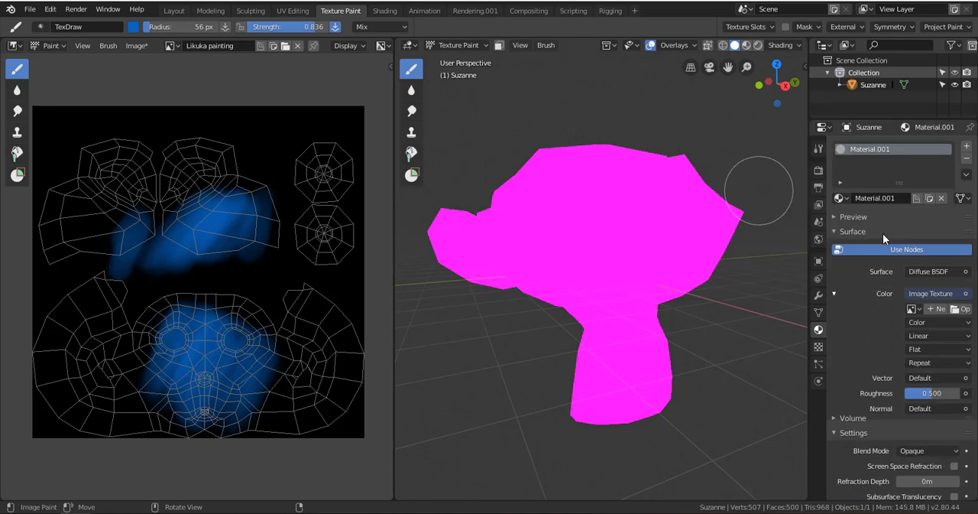
left_click(914, 309)
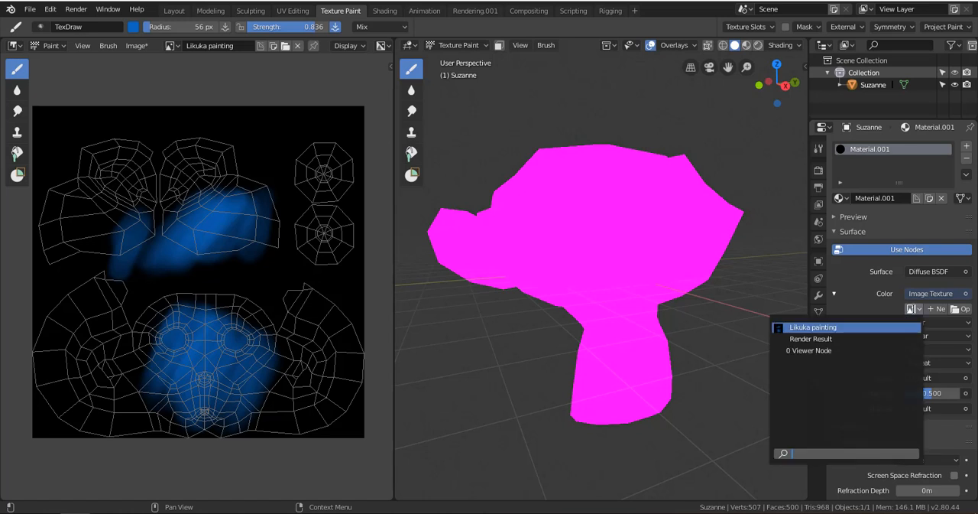
left_click(835, 327)
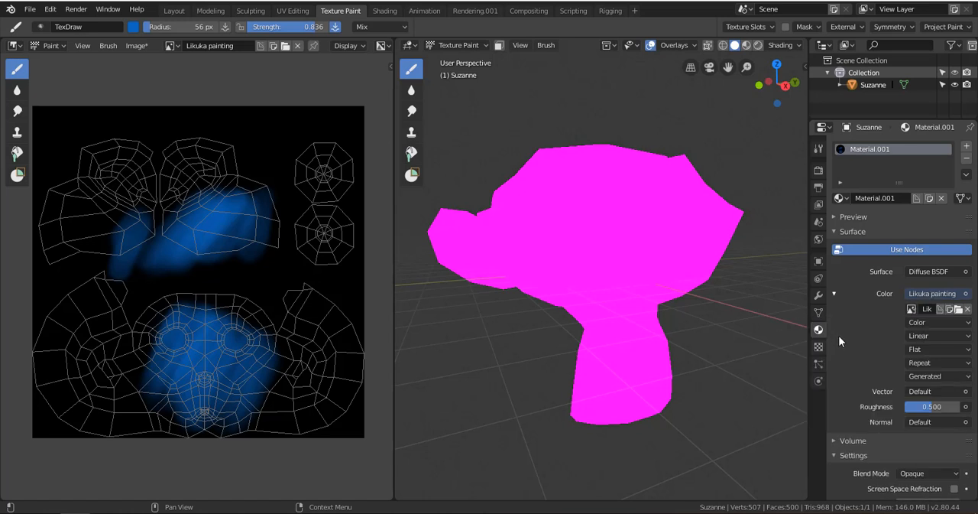
Look through the 3D viewport's shading options.
left_click(780, 46)
left_click(780, 46)
left_click(779, 45)
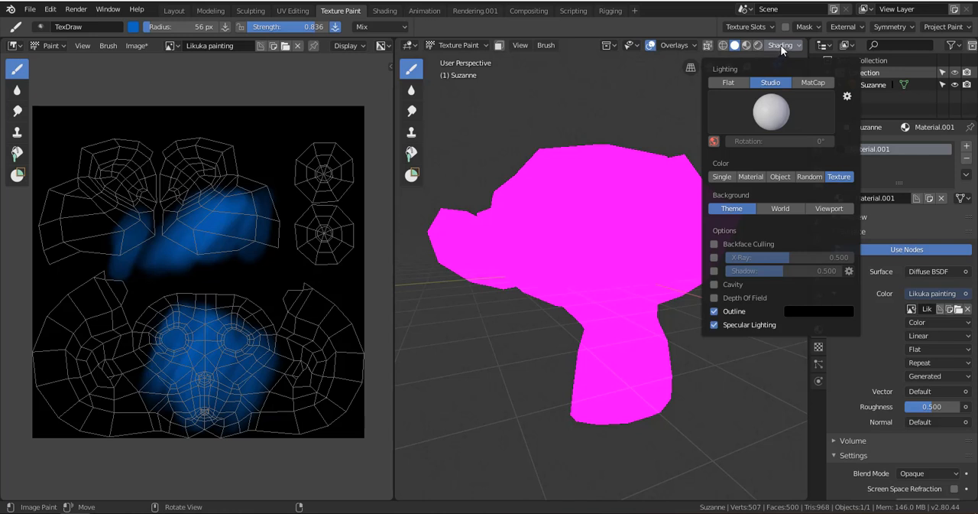
left_click(780, 47)
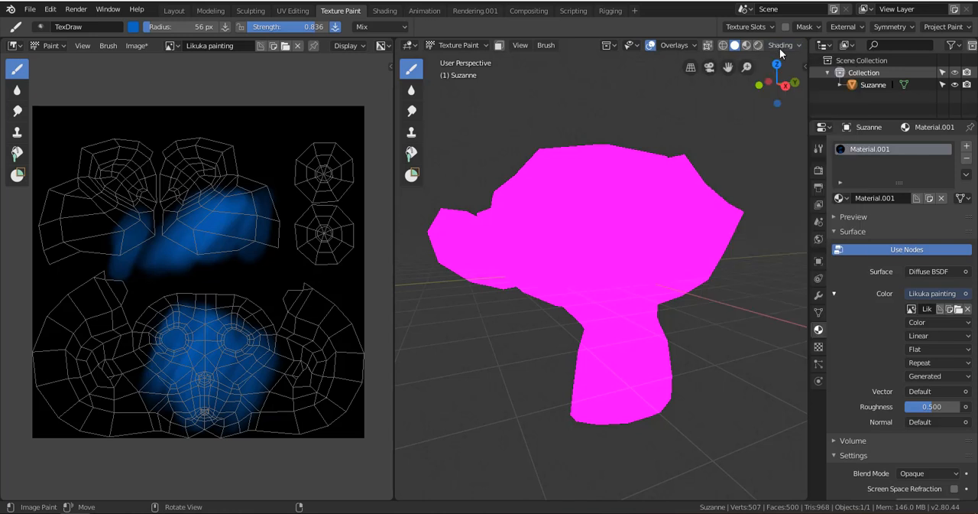
Switch the monkey to Object Mode, inspect its painted texture from another side and return to Texture Paint mode.
left_click(458, 45)
left_click(457, 59)
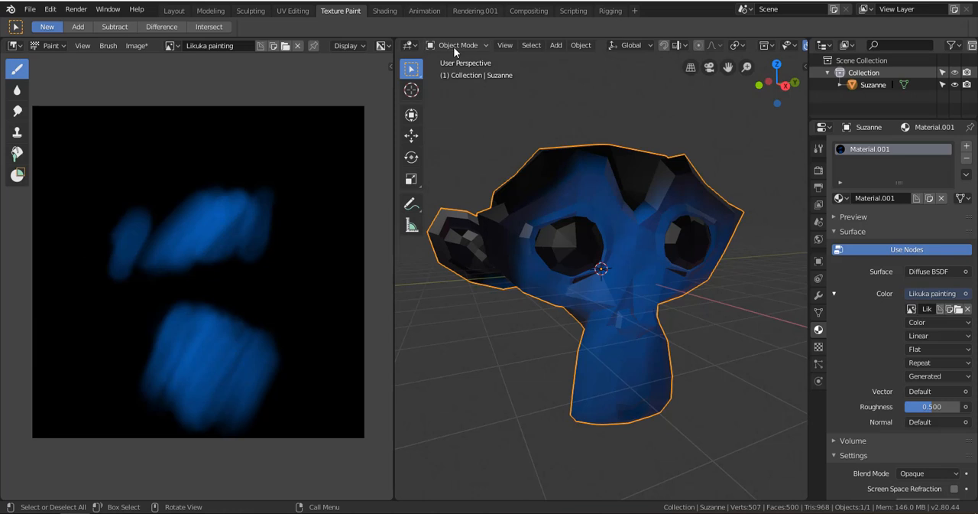
mouse_move(760, 84)
left_mouse_down()
mouse_move(751, 102)
mouse_move(714, 100)
left_mouse_up()
left_click(459, 45)
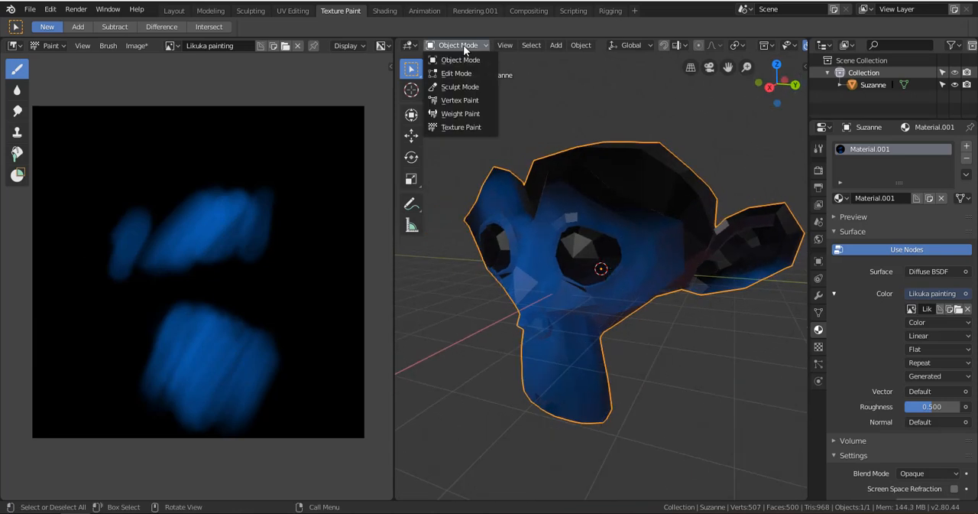
left_click(461, 126)
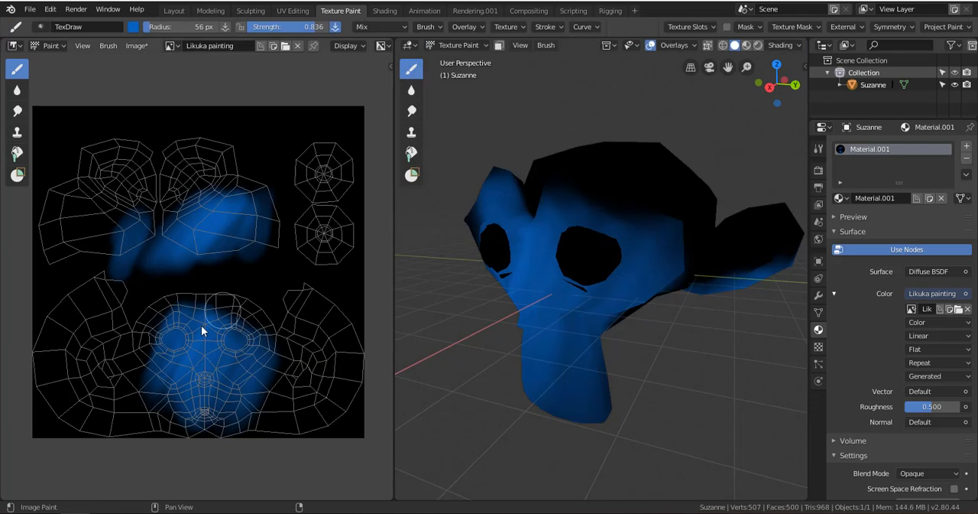
Paint more blue strokes in the image over both sides of the head layout and the two upper UV islands.
mouse_move(127, 343)
left_mouse_down()
mouse_move(125, 382)
mouse_move(155, 419)
left_mouse_up()
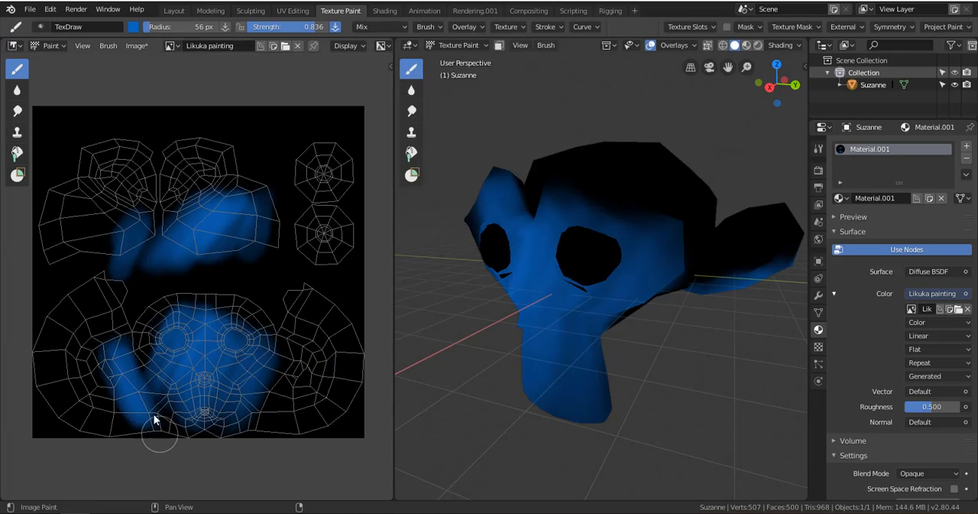
mouse_move(305, 328)
left_mouse_down()
mouse_move(312, 387)
mouse_move(321, 359)
mouse_move(333, 381)
mouse_move(295, 356)
mouse_move(247, 421)
left_mouse_up()
mouse_move(81, 349)
left_mouse_down()
mouse_move(99, 351)
mouse_move(66, 400)
mouse_move(103, 375)
left_mouse_up()
mouse_move(211, 192)
left_mouse_down()
mouse_move(188, 174)
mouse_move(196, 157)
mouse_move(181, 196)
mouse_move(155, 197)
mouse_move(231, 160)
mouse_move(126, 218)
mouse_move(74, 216)
mouse_move(87, 247)
mouse_move(156, 242)
left_mouse_up()
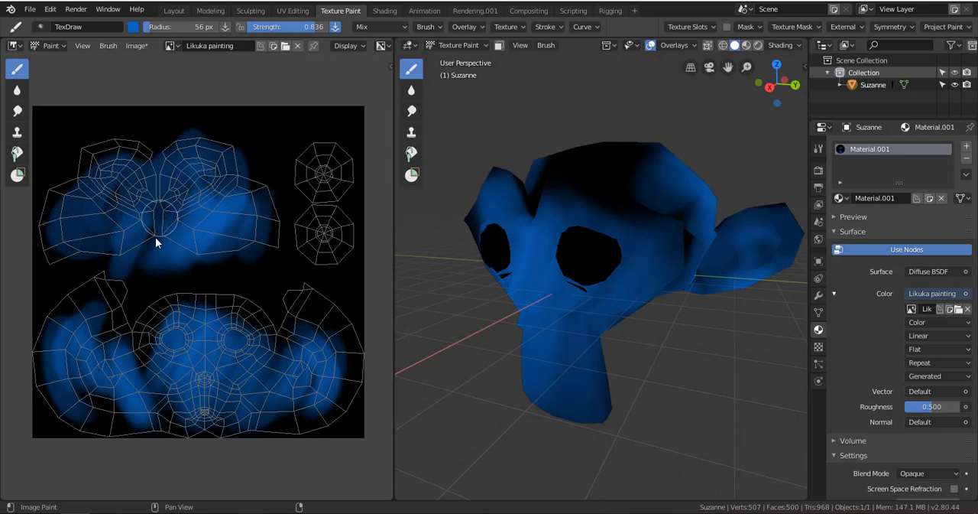
Paint the two round eye islands blue, and add red strokes over the eye islands and the right half of the face layout.
mouse_move(319, 161)
left_mouse_down()
mouse_move(305, 188)
mouse_move(324, 227)
mouse_move(341, 233)
left_mouse_up()
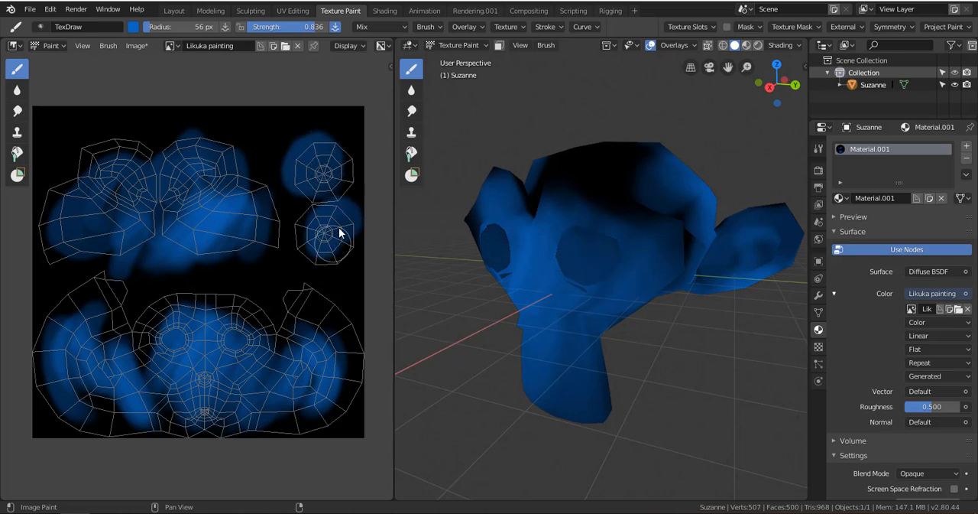
left_click(134, 27)
left_click(188, 126)
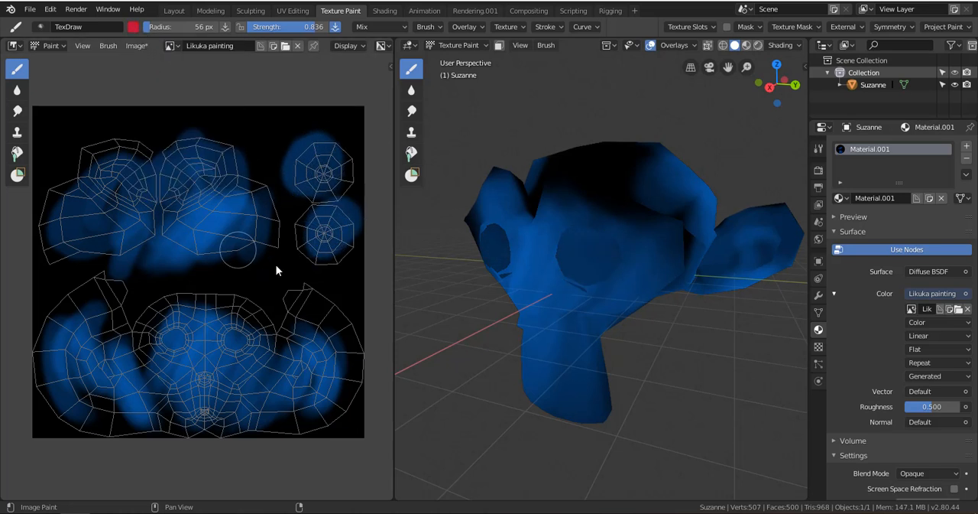
mouse_move(299, 268)
left_mouse_down()
mouse_move(317, 271)
mouse_move(328, 244)
mouse_move(327, 177)
left_mouse_up()
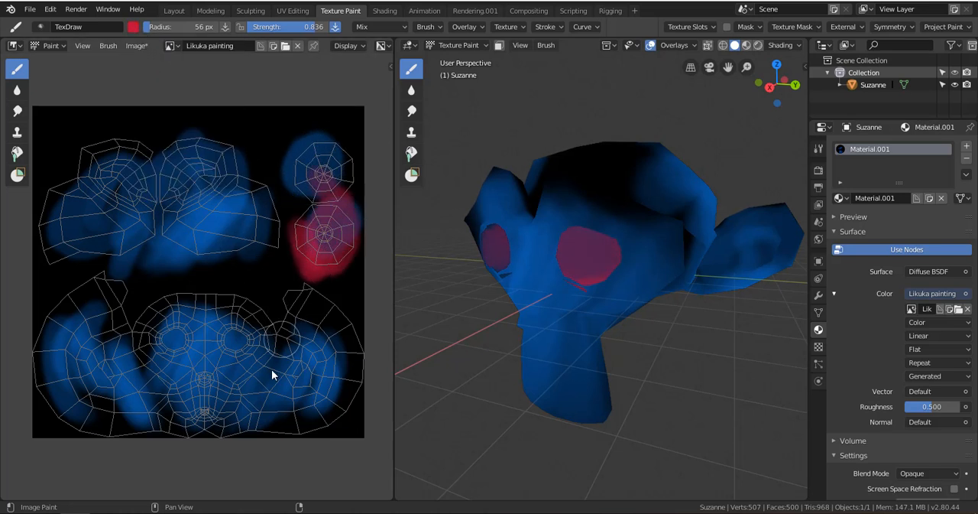
mouse_move(271, 369)
left_mouse_down()
mouse_move(240, 384)
mouse_move(238, 360)
mouse_move(219, 393)
left_mouse_up()
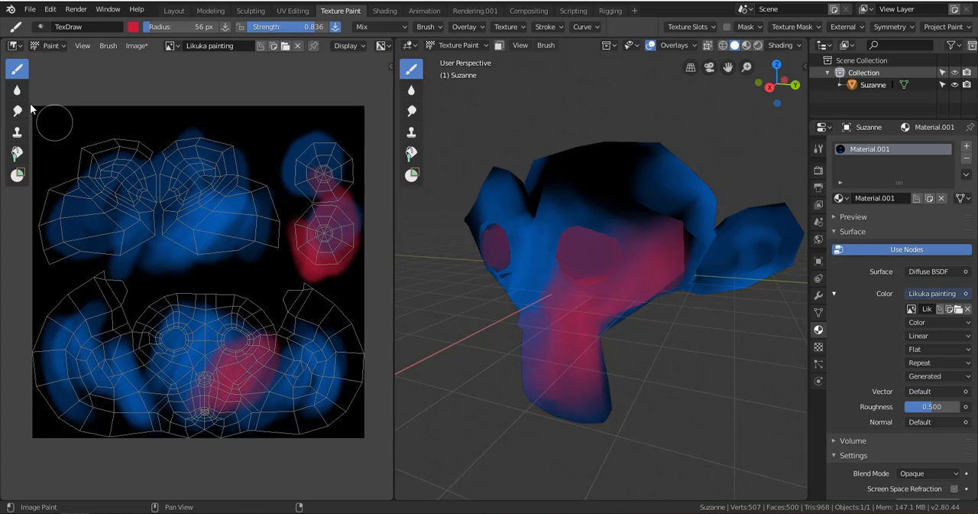
Change the brush colour to yellow (RGB 0.737, 0.747, 0.051) and paint over the right half of the face layout.
left_click(133, 27)
left_click(141, 108)
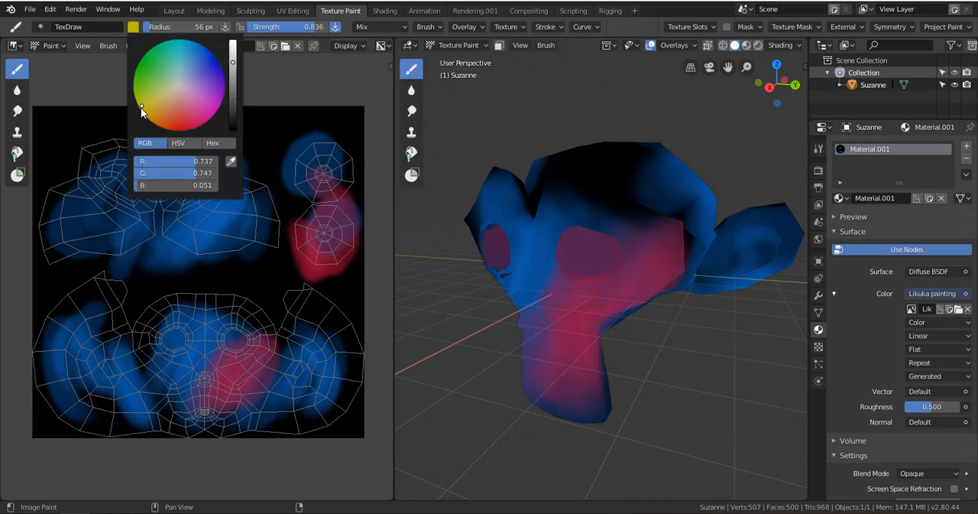
mouse_move(225, 321)
left_mouse_down()
mouse_move(267, 340)
mouse_move(269, 363)
mouse_move(244, 425)
left_mouse_up()
Blend the yellow and red paint on the face layout with the Soften brush and the Smear brush.
left_click(17, 89)
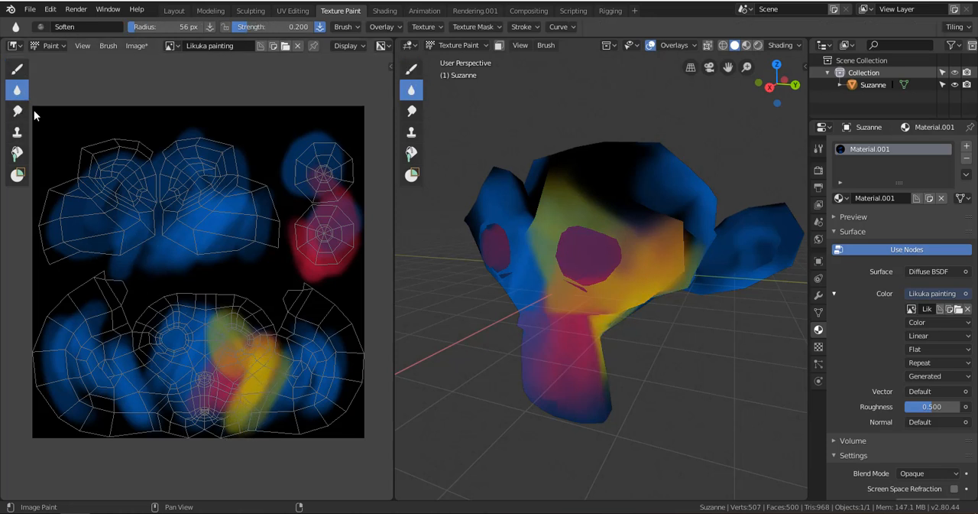
left_click_drag(233, 377, 227, 407)
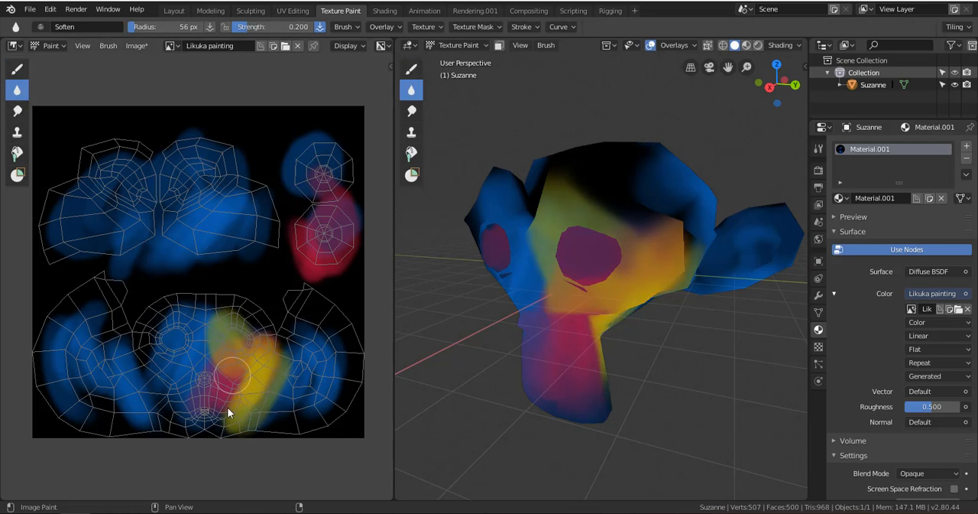
left_click(17, 110)
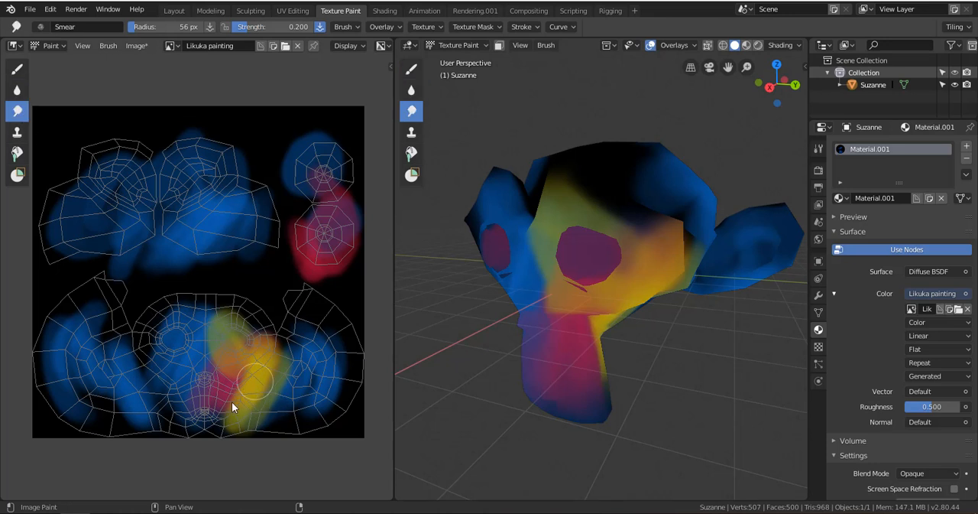
mouse_move(267, 371)
left_mouse_down()
mouse_move(236, 365)
mouse_move(257, 338)
mouse_move(237, 331)
left_mouse_up()
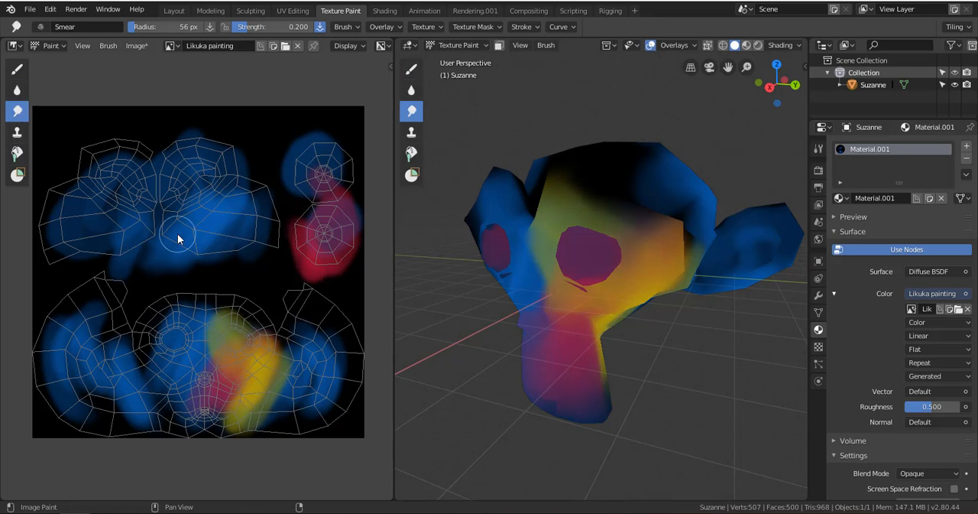
Fill the image's unpainted black background with green using the Fill tool at 0.500 strength.
left_click(17, 68)
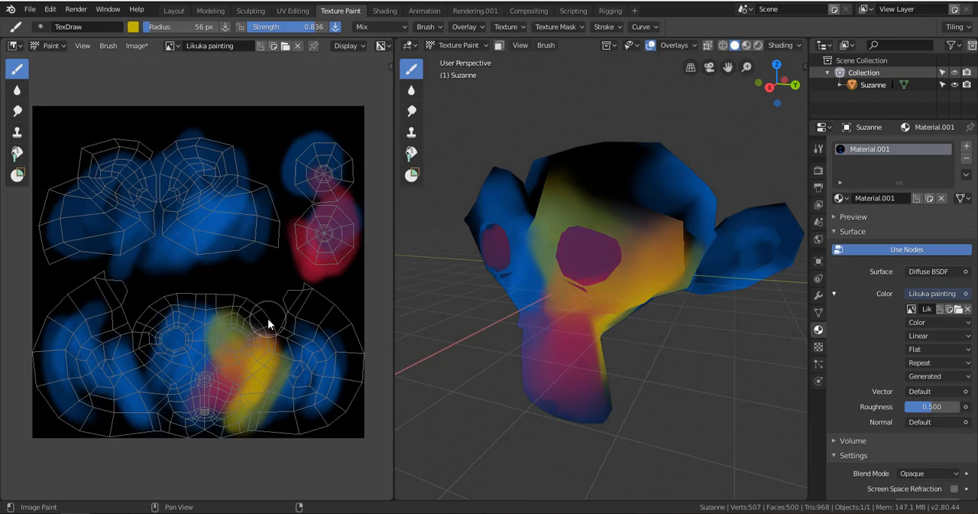
left_click(17, 156)
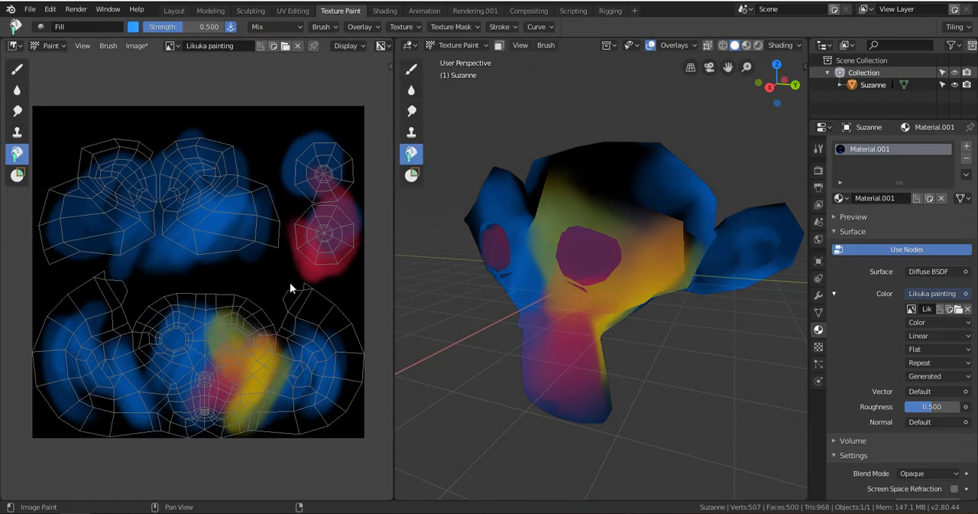
left_click(133, 27)
mouse_move(177, 100)
left_mouse_down()
mouse_move(202, 129)
mouse_move(201, 42)
mouse_move(175, 27)
mouse_move(153, 34)
left_mouse_up()
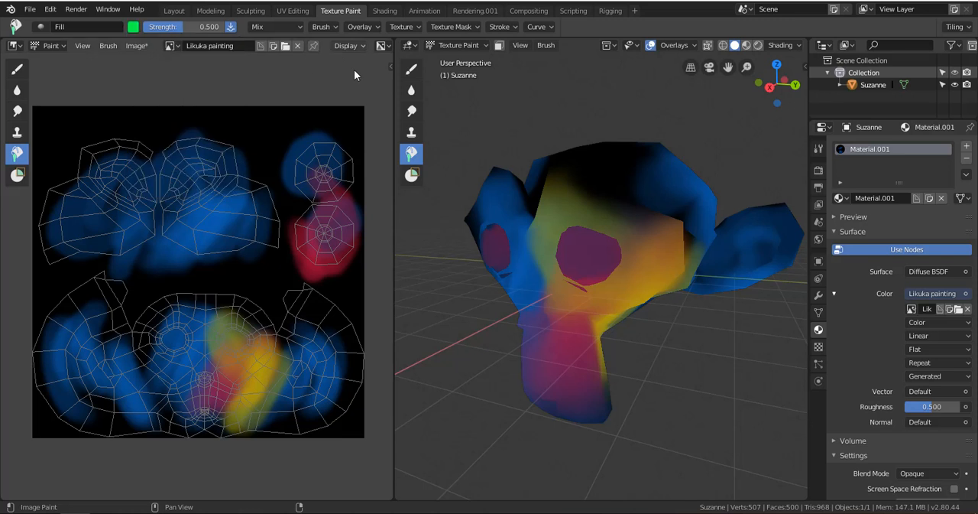
left_click(274, 137)
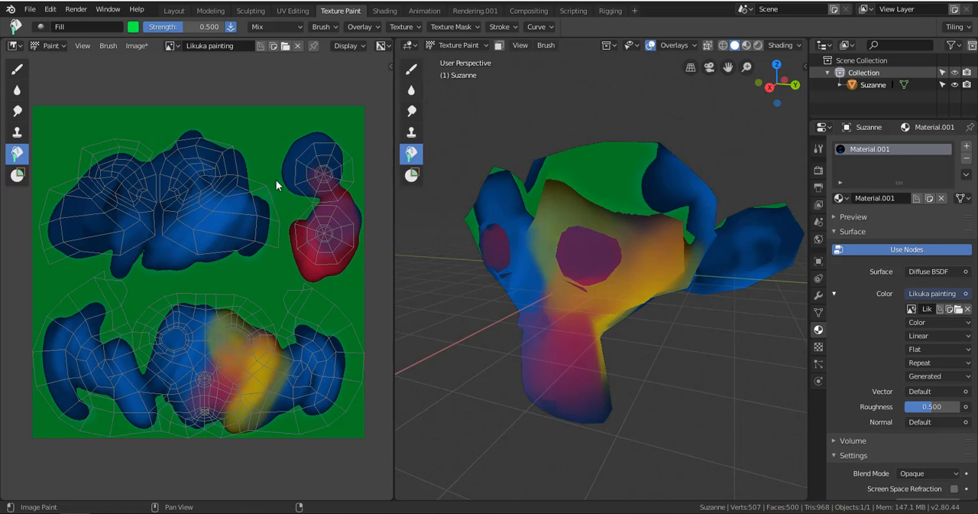
mouse_move(777, 86)
left_mouse_down()
mouse_move(753, 86)
mouse_move(764, 87)
left_mouse_up()
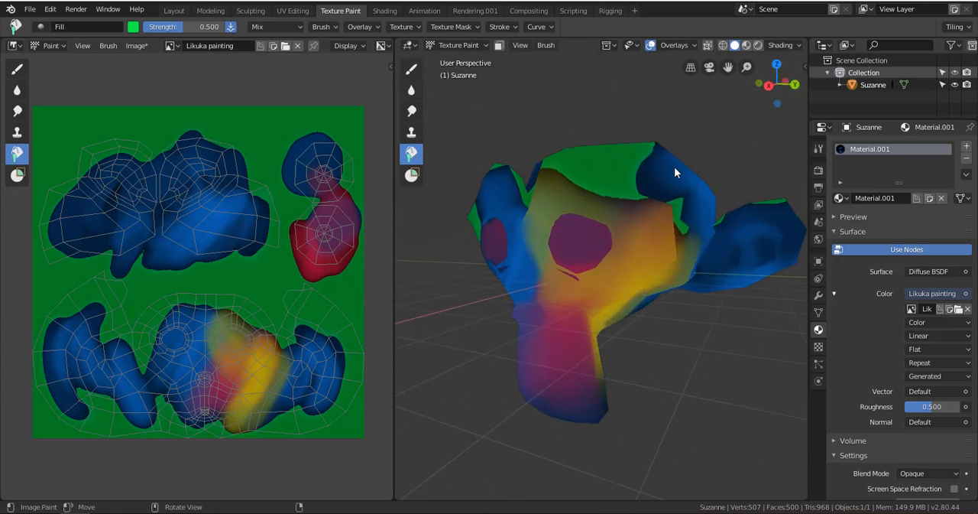